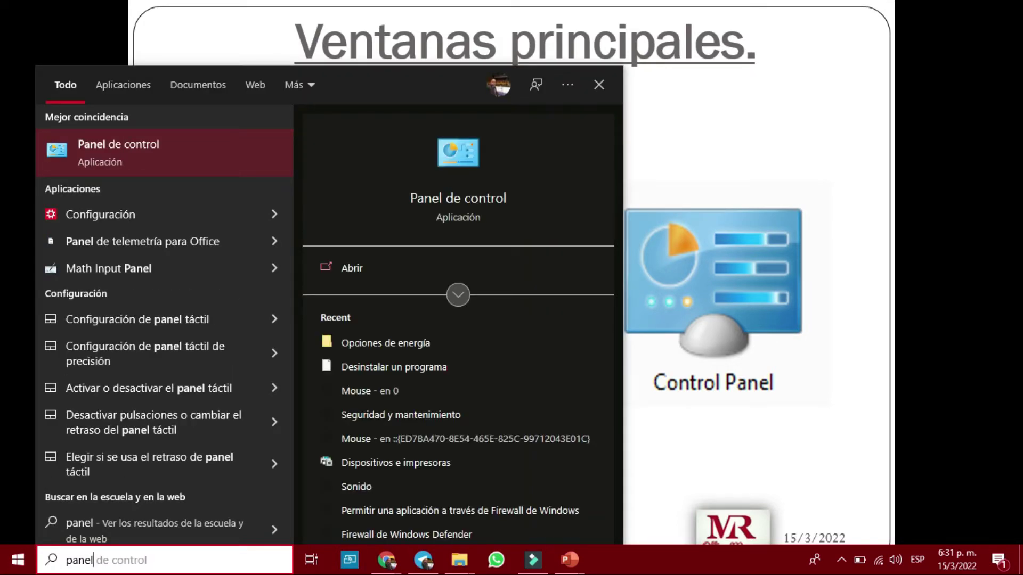
# Open the Control Panel in a maximized window and outline the Hardware y sonido category in red.
pyautogui.press('Escape')
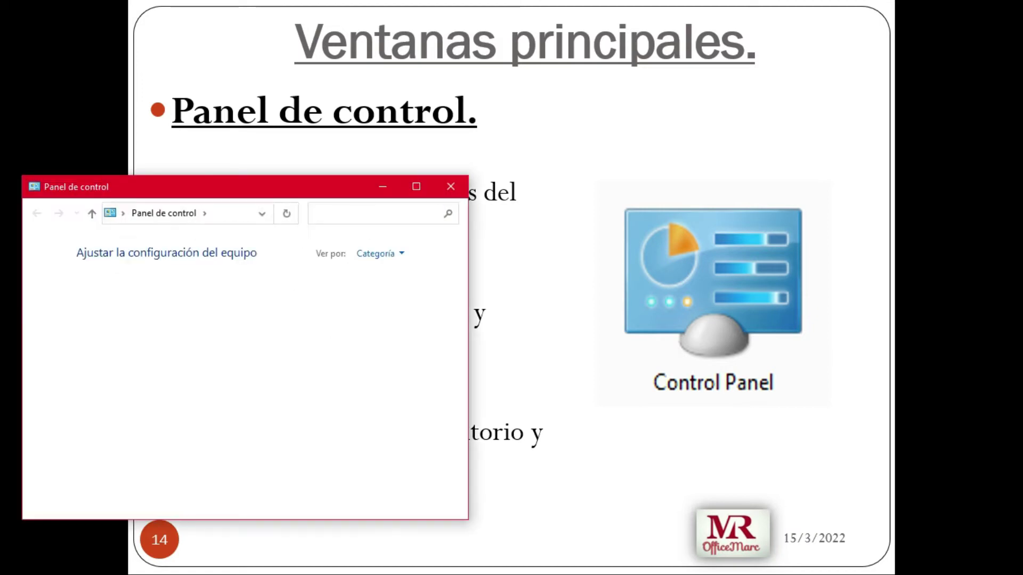
pyautogui.click(416, 186)
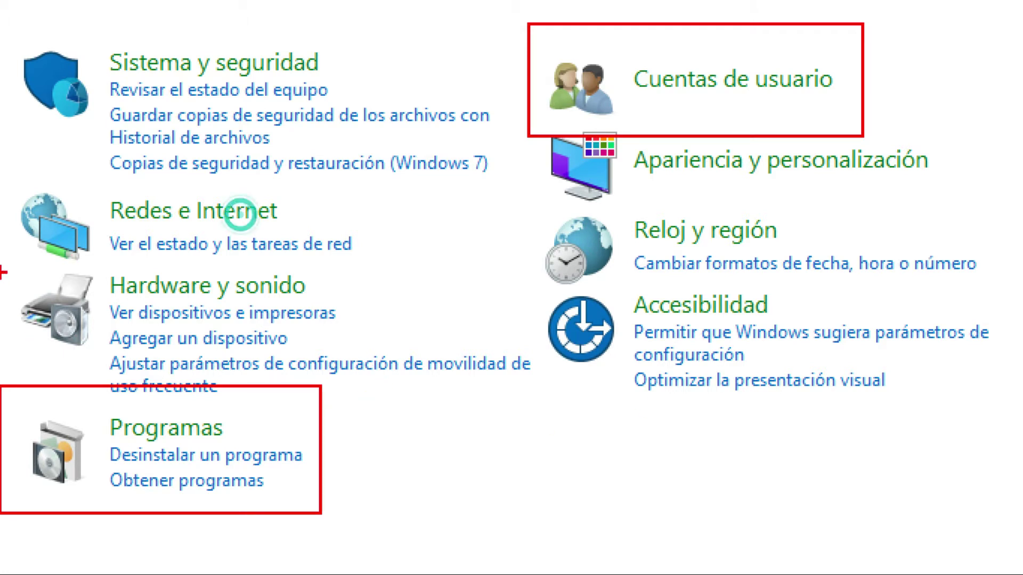
pyautogui.moveTo(2, 273)
pyautogui.mouseDown()
pyautogui.moveTo(381, 358)
pyautogui.moveTo(536, 410)
pyautogui.mouseUp()
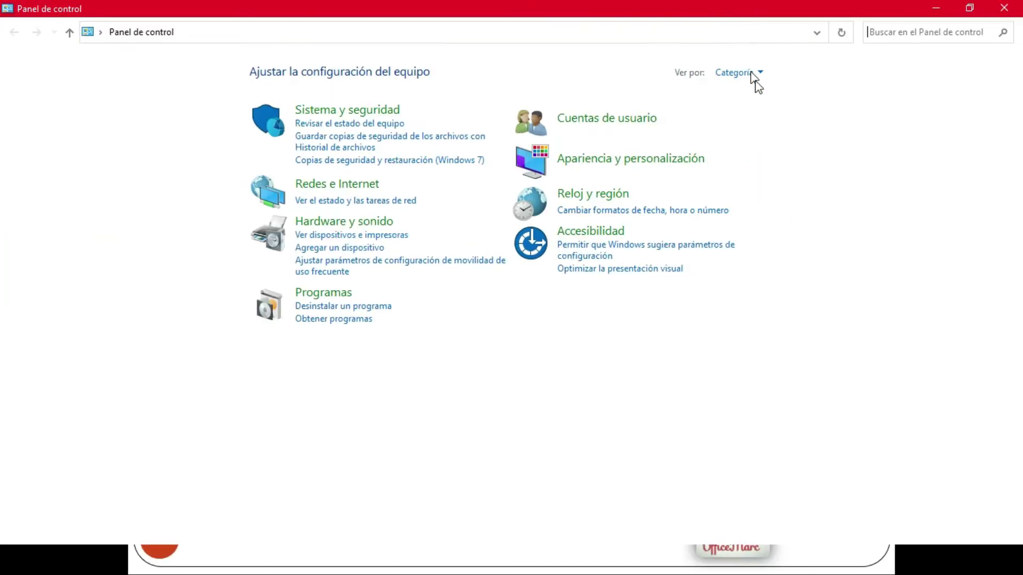
# View the Control Panel as Iconos grandes, Iconos pequeños and again as Categoría, and outline the Ver por setting in red.
pyautogui.click(750, 74)
pyautogui.click(738, 114)
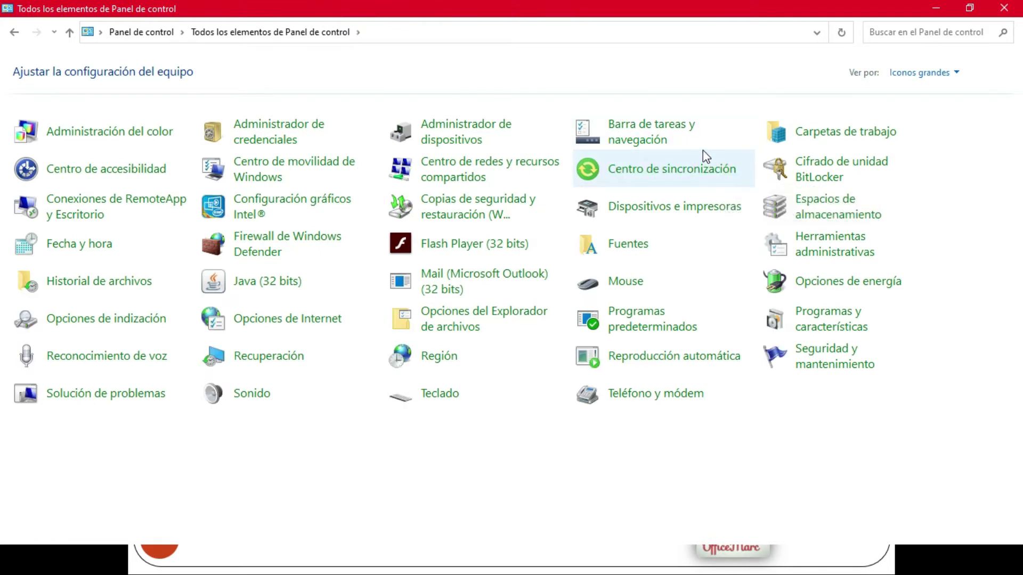
pyautogui.click(924, 73)
pyautogui.click(903, 132)
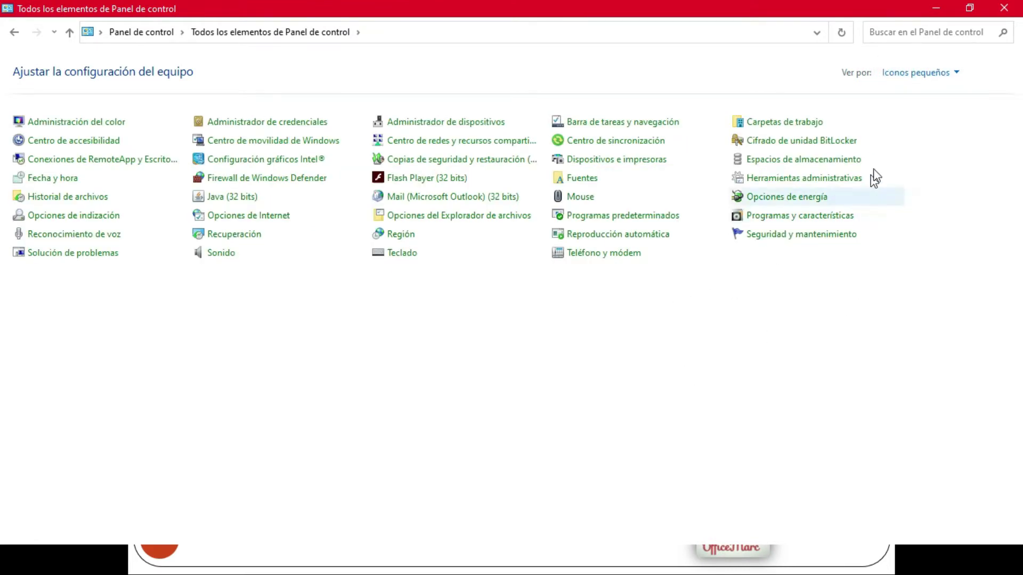
pyautogui.click(922, 73)
pyautogui.click(910, 92)
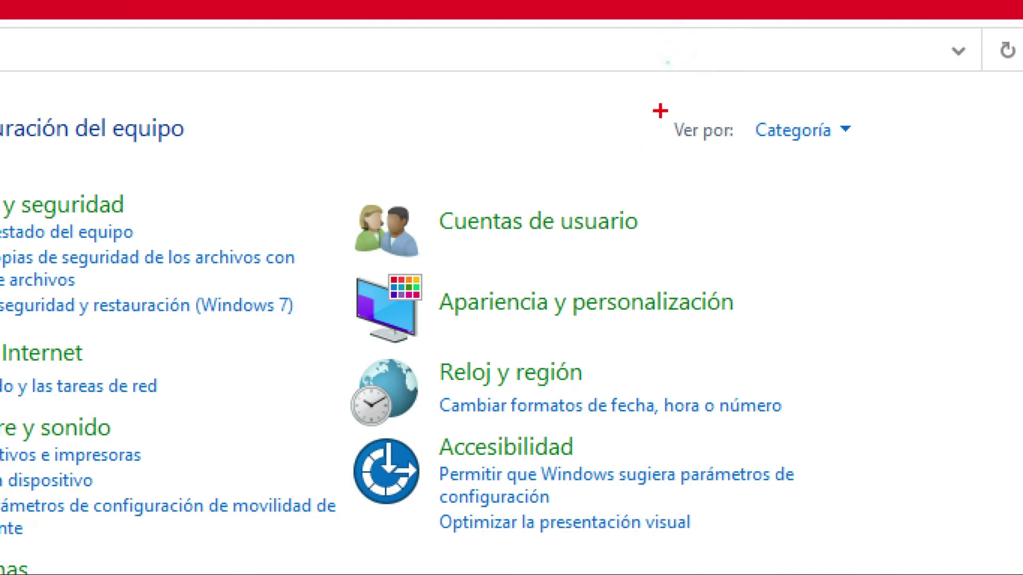
pyautogui.moveTo(660, 110); pyautogui.dragTo(862, 165)
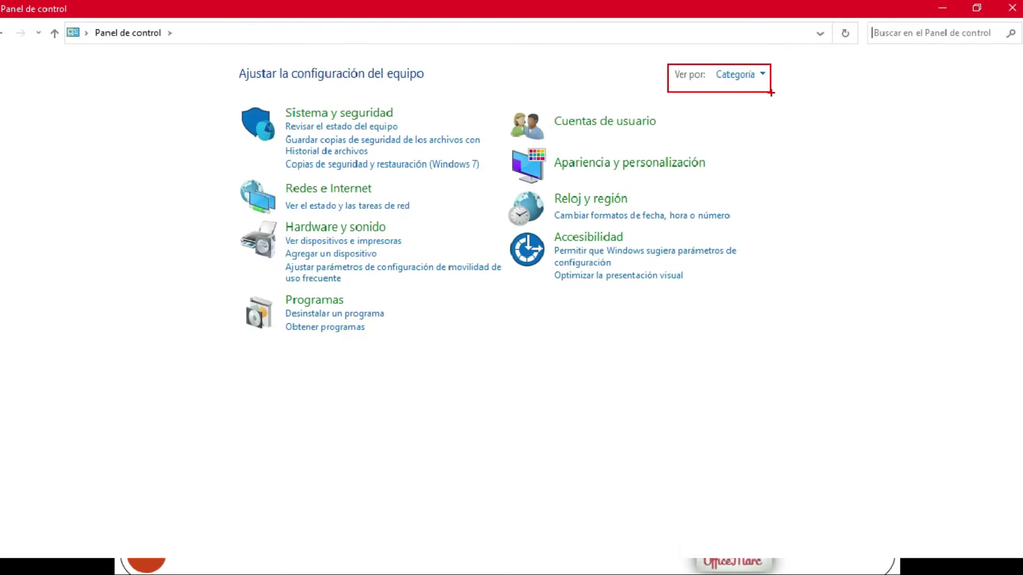
pyautogui.press('Escape')
# Return to the PowerPoint slide show and advance to the Bibliotecas slide, number 19.
pyautogui.hotkey('alt', 'Tab')
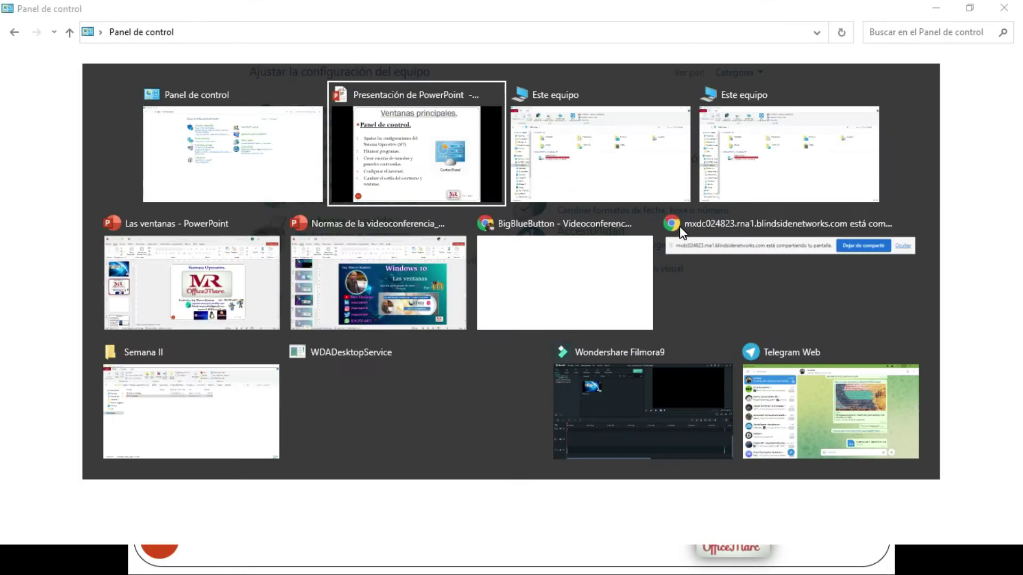
pyautogui.press('Right')
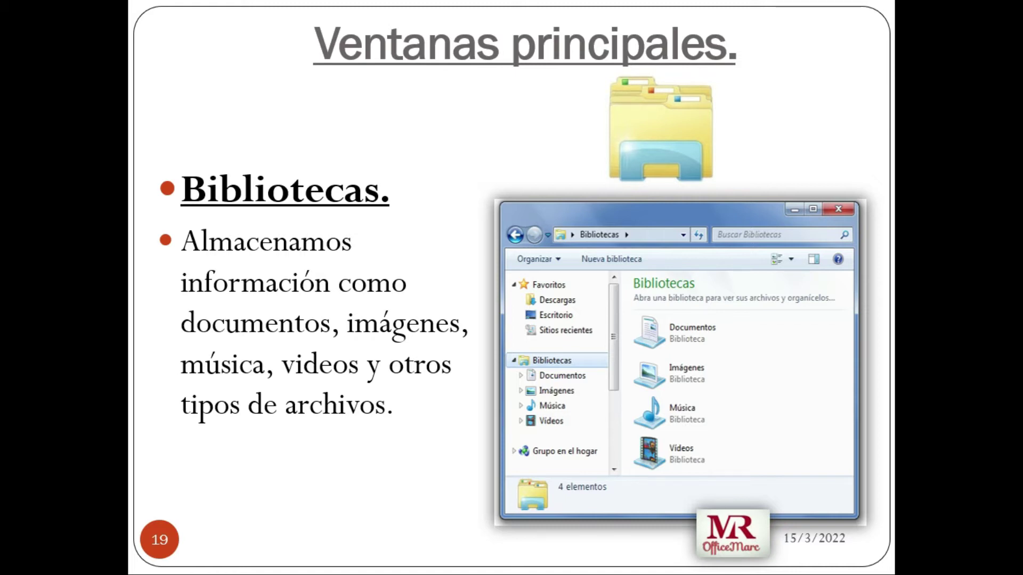
# Switch to File Explorer, open a new Explorer window and display the Bibliotecas location.
pyautogui.hotkey('alt', 'Tab')
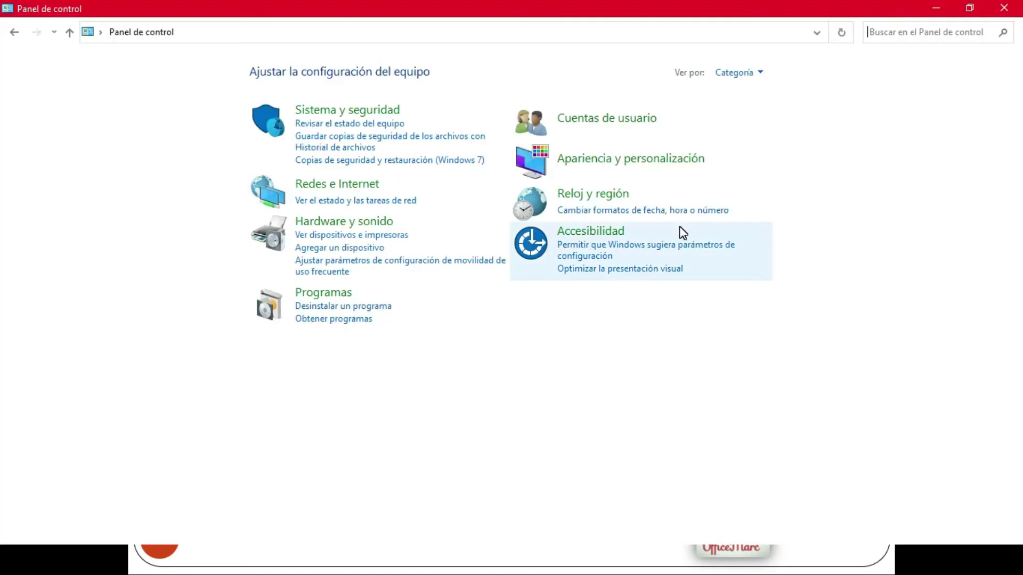
pyautogui.hotkey('alt', 'Tab')
pyautogui.hotkey('alt', 'Tab')
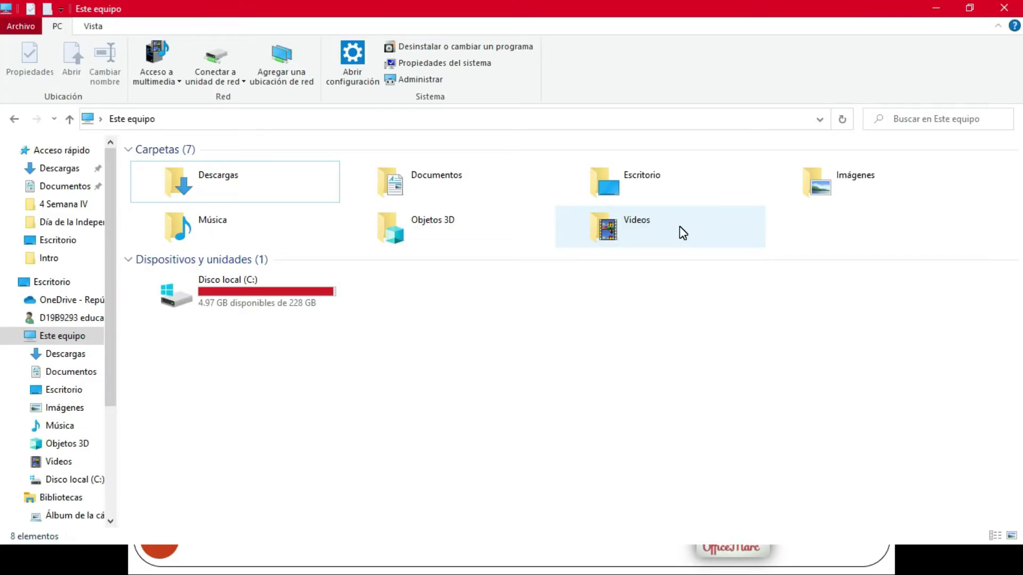
pyautogui.doubleClick(683, 233)
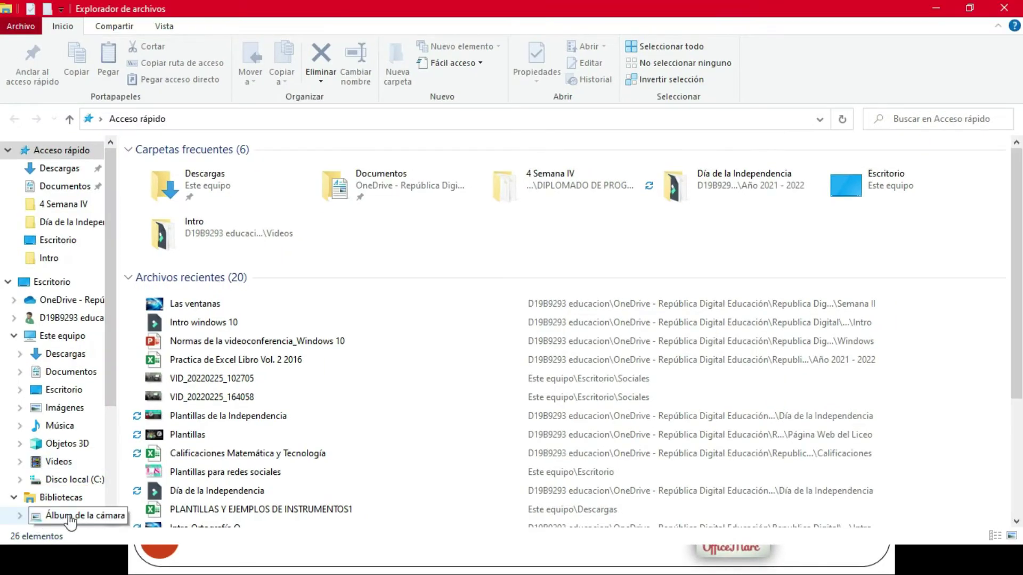
pyautogui.click(67, 503)
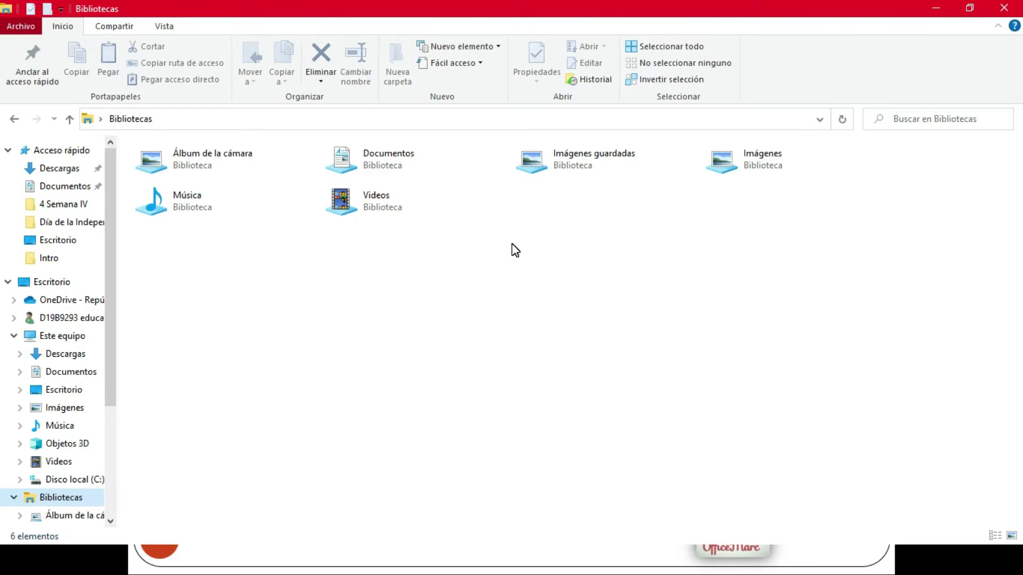
# Return to the PowerPoint slide show and advance through the Biblioteca steps to slide 23, Botones principales de las ventanas.
pyautogui.hotkey('alt', 'Tab')
pyautogui.hotkey('alt', 'Tab')
pyautogui.hotkey('alt', 'Tab')
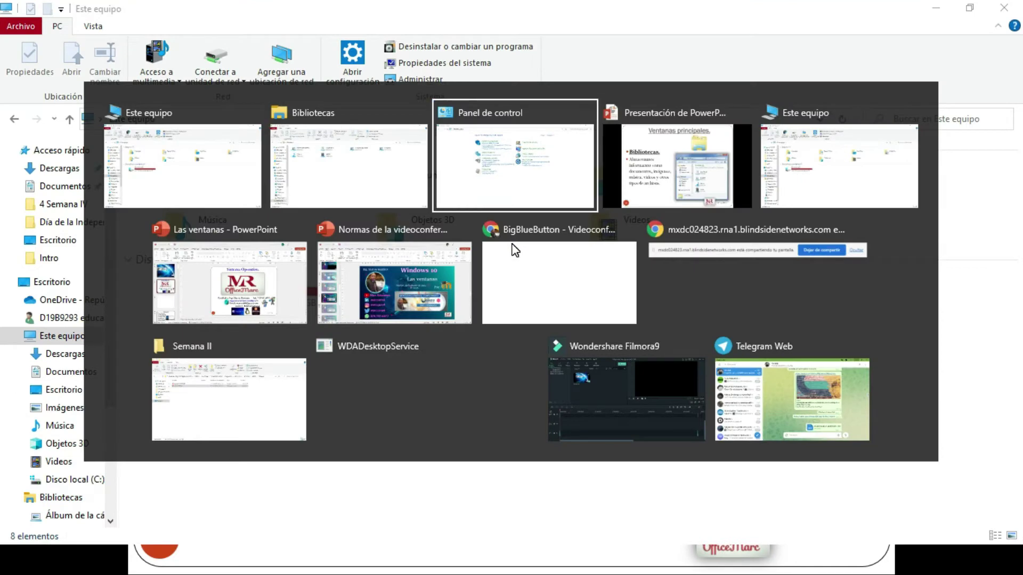
pyautogui.hotkey('alt', 'Tab')
pyautogui.press('Right')
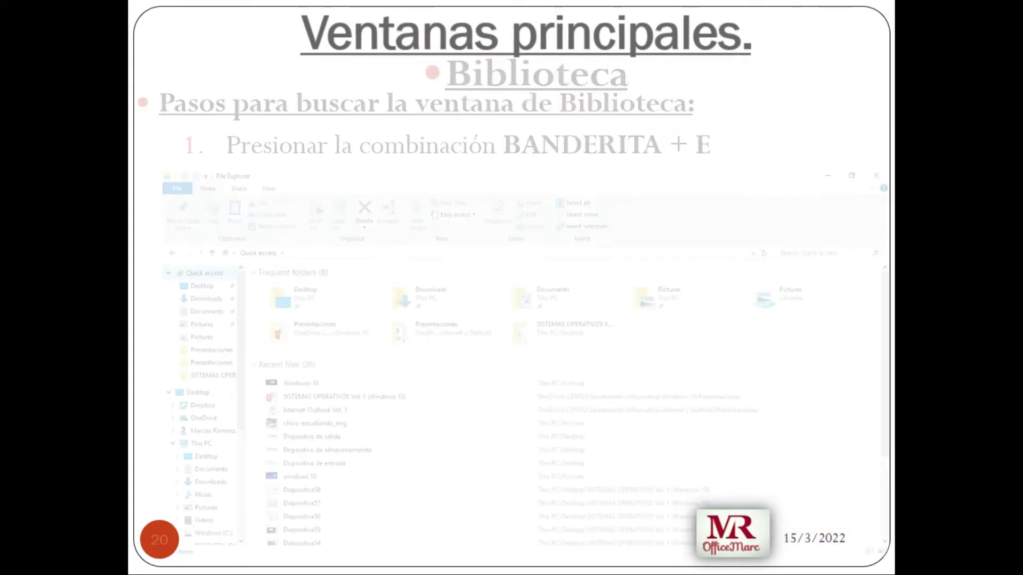
pyautogui.press('Right')
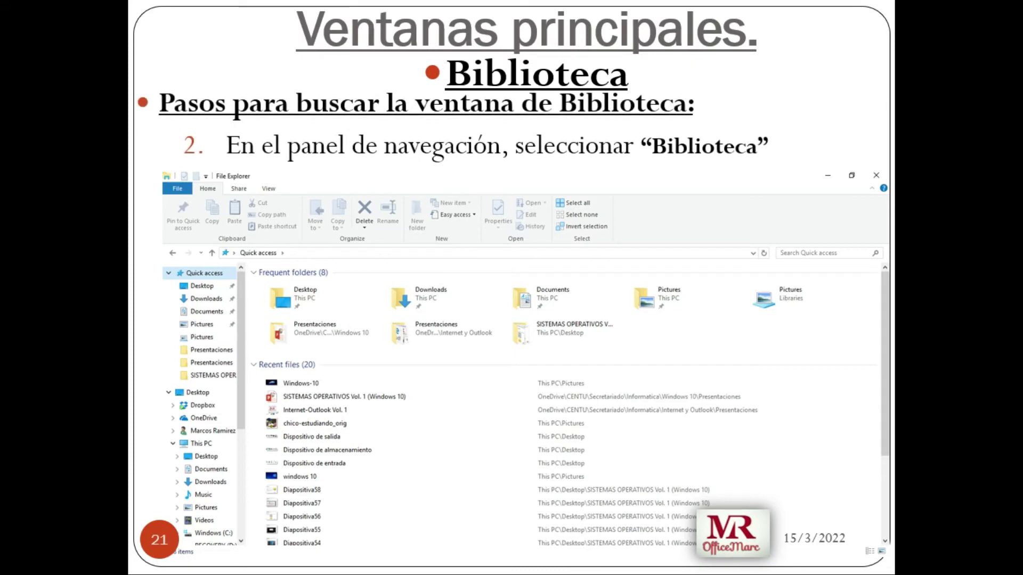
pyautogui.press('Right')
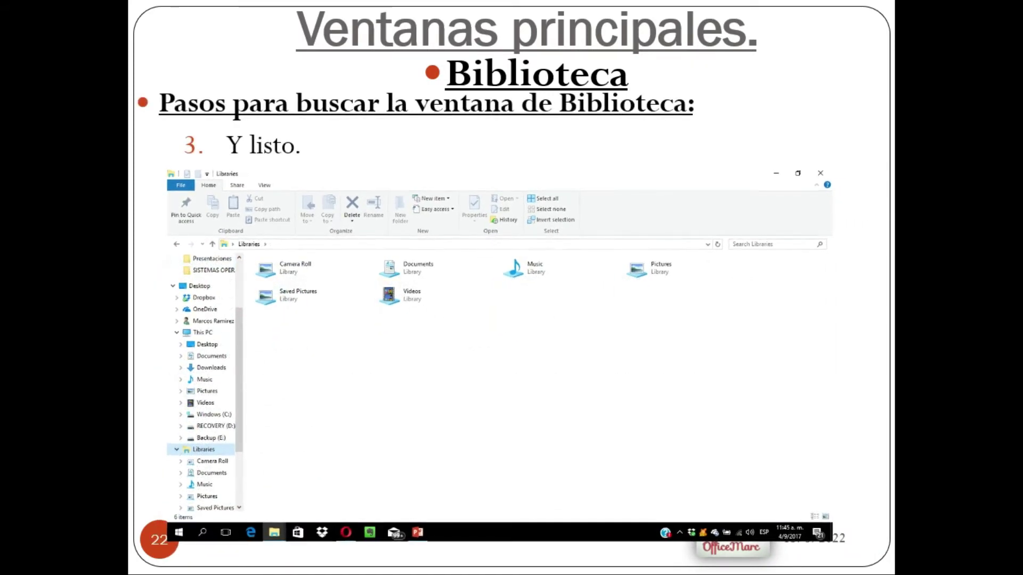
pyautogui.press('Right')
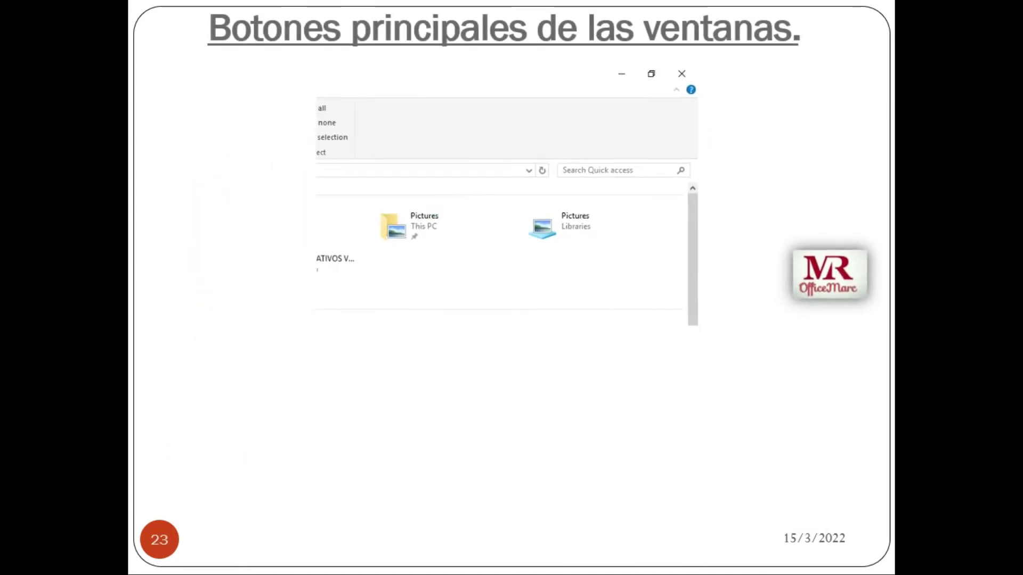
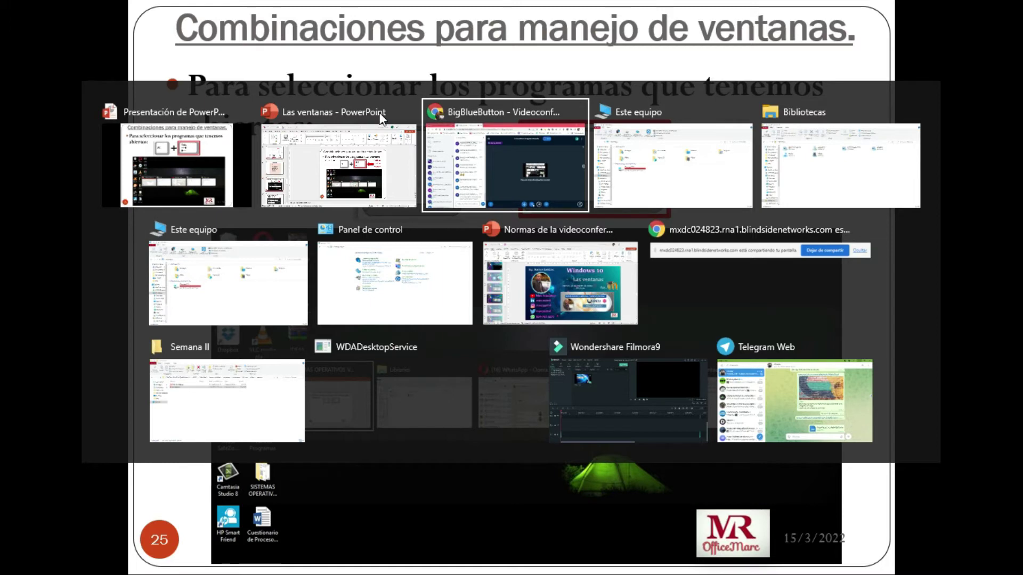
# Switch to the BigBlueButton videoconference and back to the slide show, and cycle through all open windows to BigBlueButton again.
pyautogui.hotkey('alt', 'Tab')
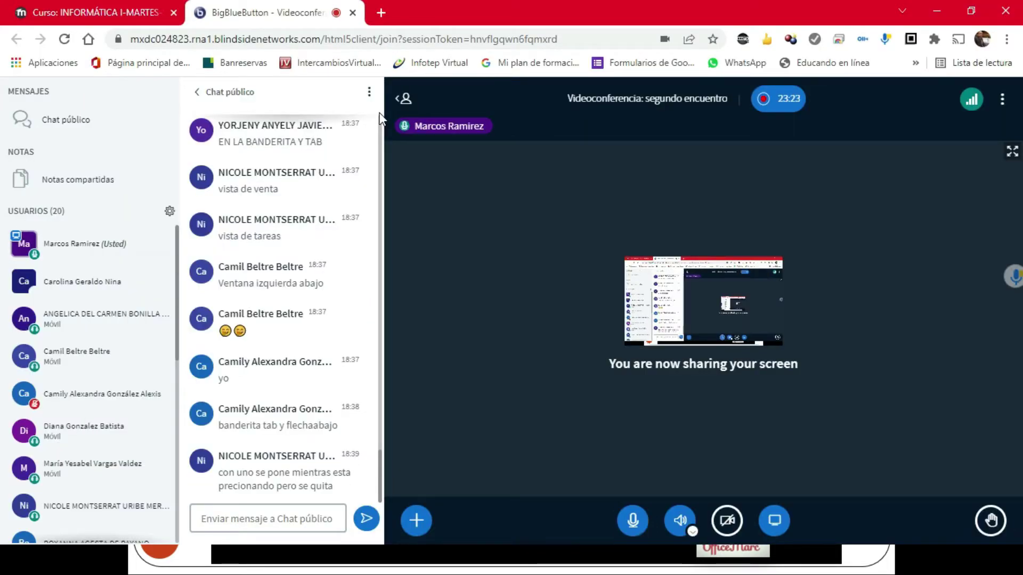
pyautogui.hotkey('alt', 'Tab')
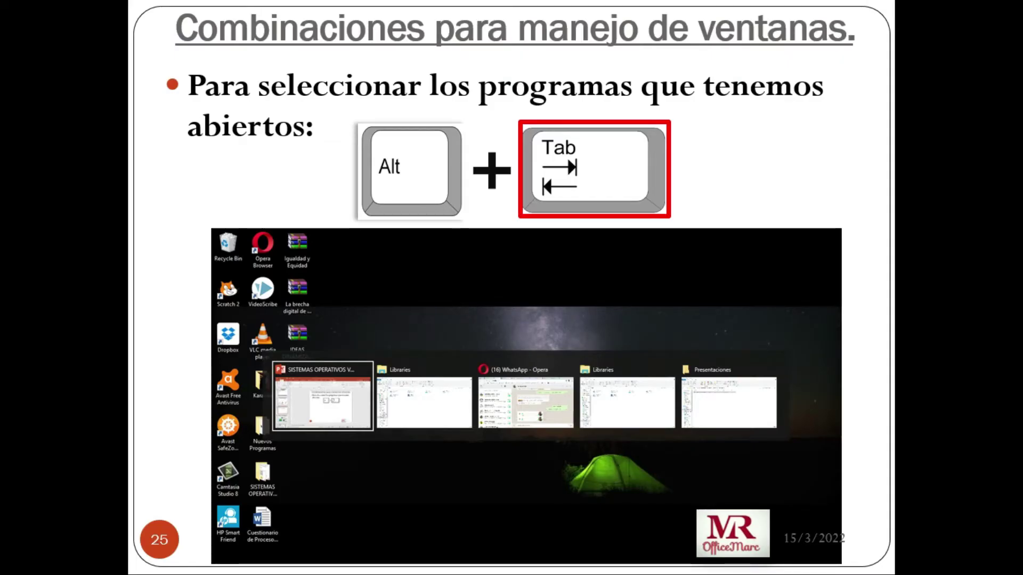
pyautogui.hotkey('alt', 'Tab')
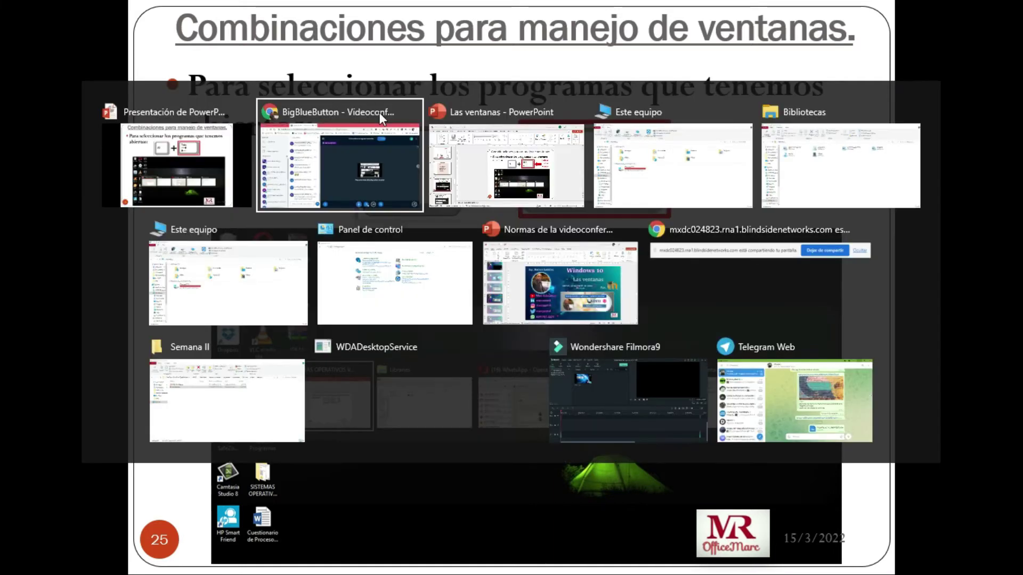
pyautogui.press('Tab')
pyautogui.press('Tab')
pyautogui.press('Tab')
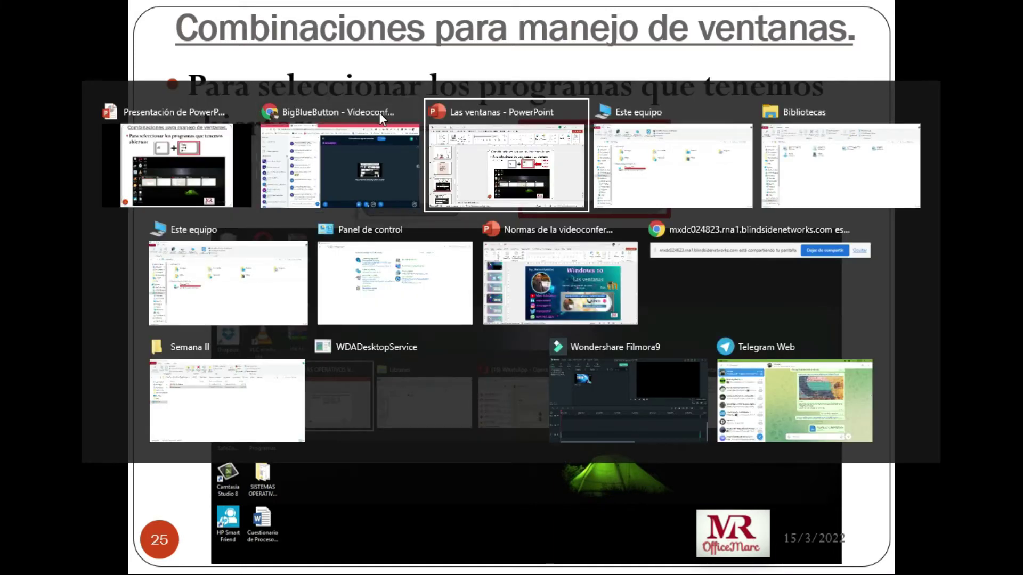
pyautogui.press('Tab')
pyautogui.press('Tab')
pyautogui.press('Tab')
pyautogui.press('Tab')
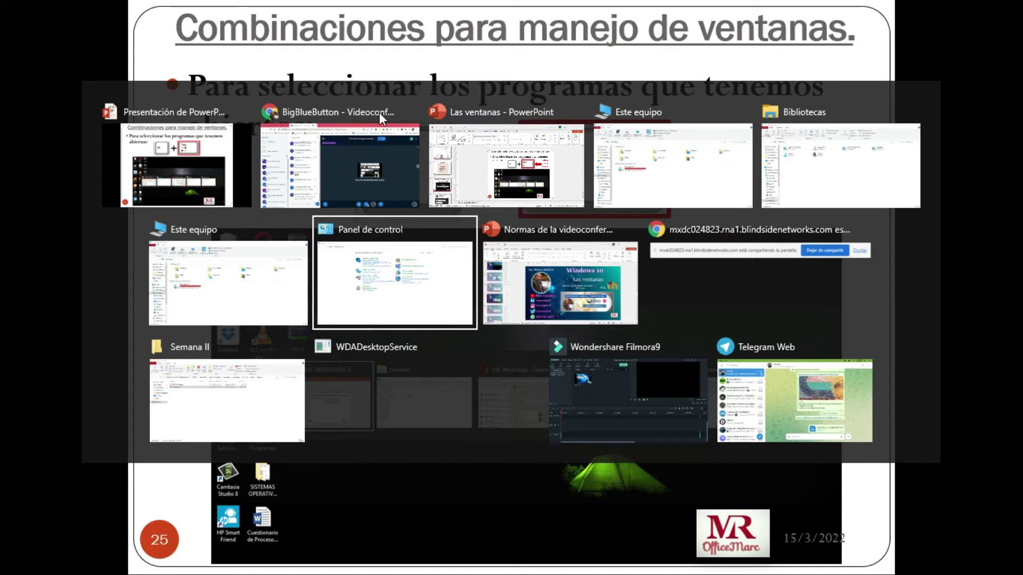
pyautogui.press('Tab')
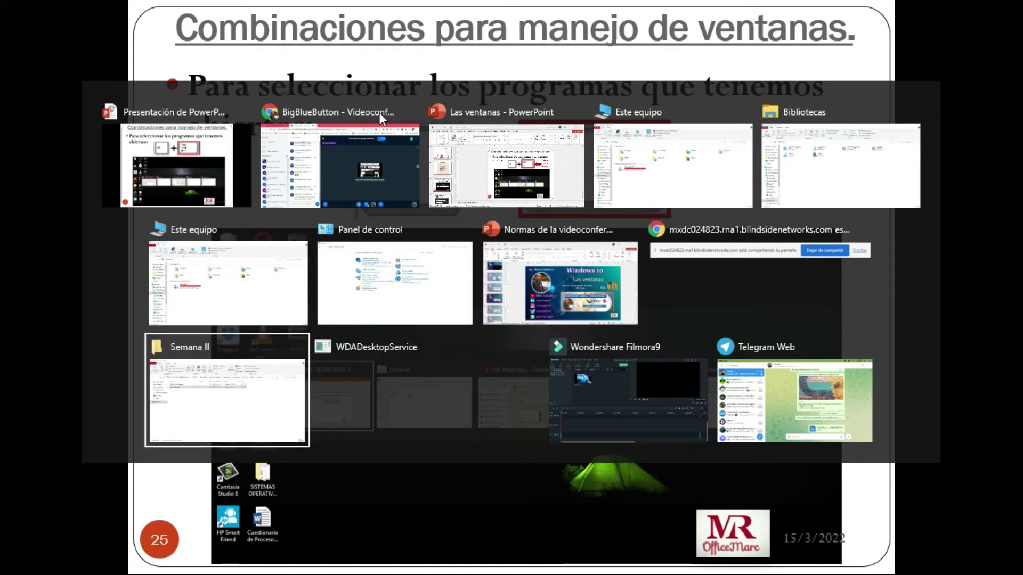
pyautogui.press('Tab')
pyautogui.press('Tab')
pyautogui.press('Tab')
pyautogui.press('Tab')
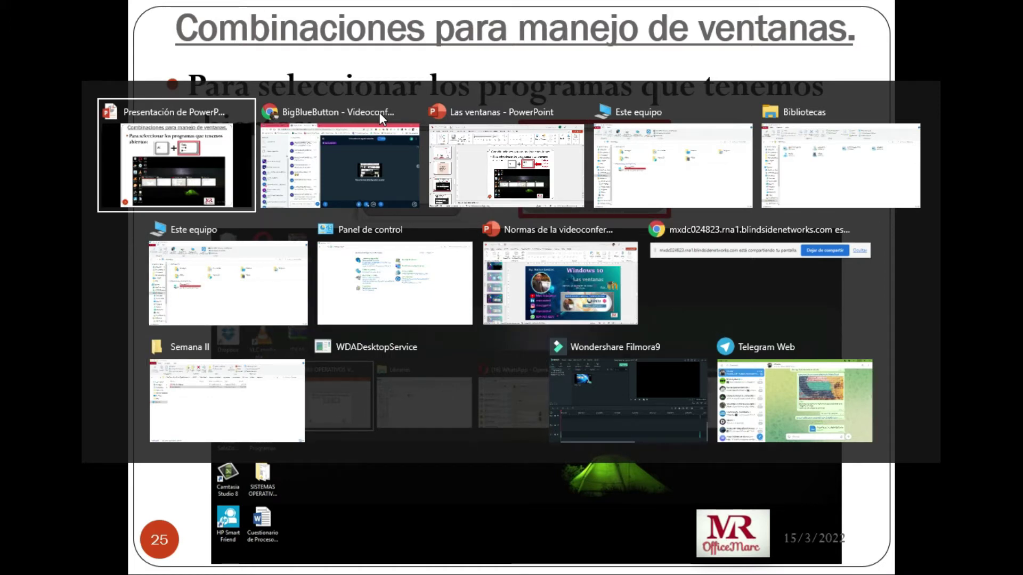
pyautogui.press('Tab')
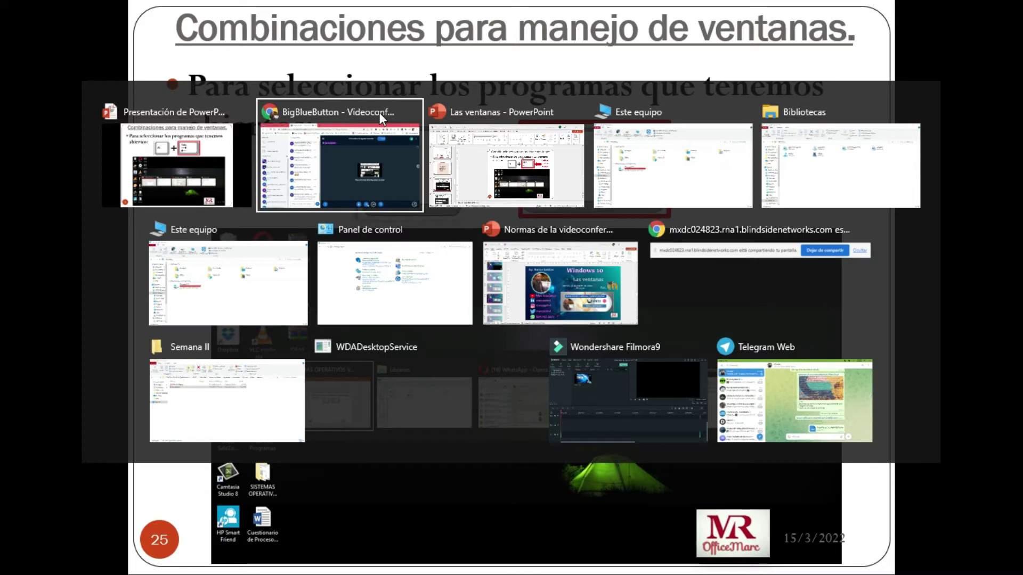
pyautogui.press('alt')
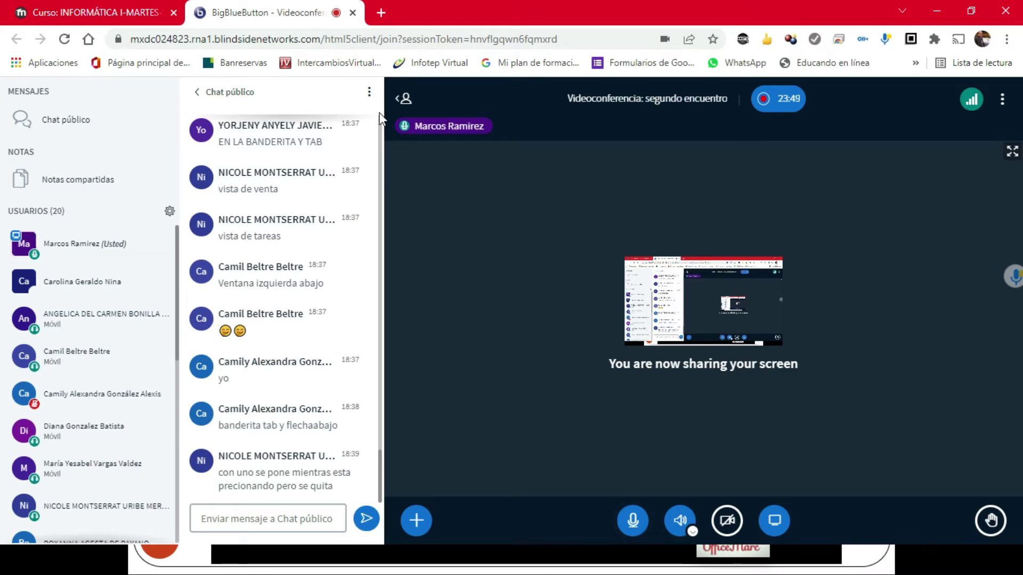
# Return to the PowerPoint slide show, reveal the "Pulsar varias veces" callout and advance to slide 26.
pyautogui.hotkey('alt', 'Tab')
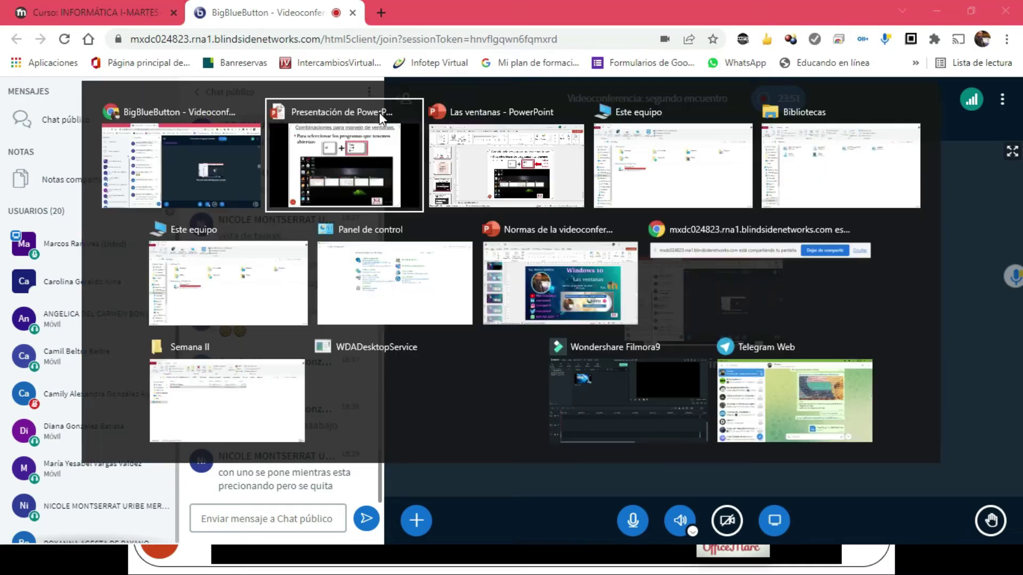
pyautogui.click(381, 117)
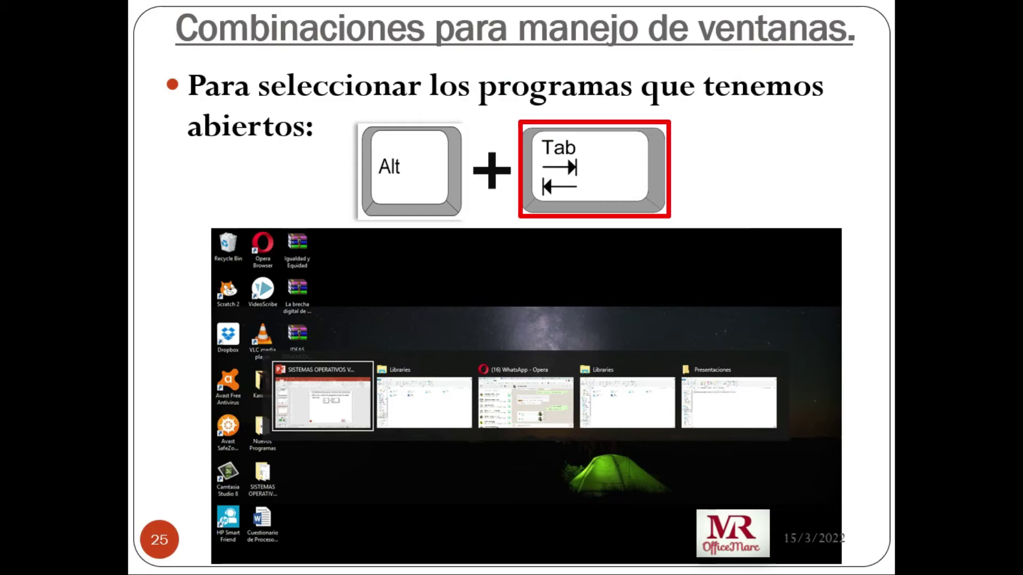
pyautogui.click(786, 211)
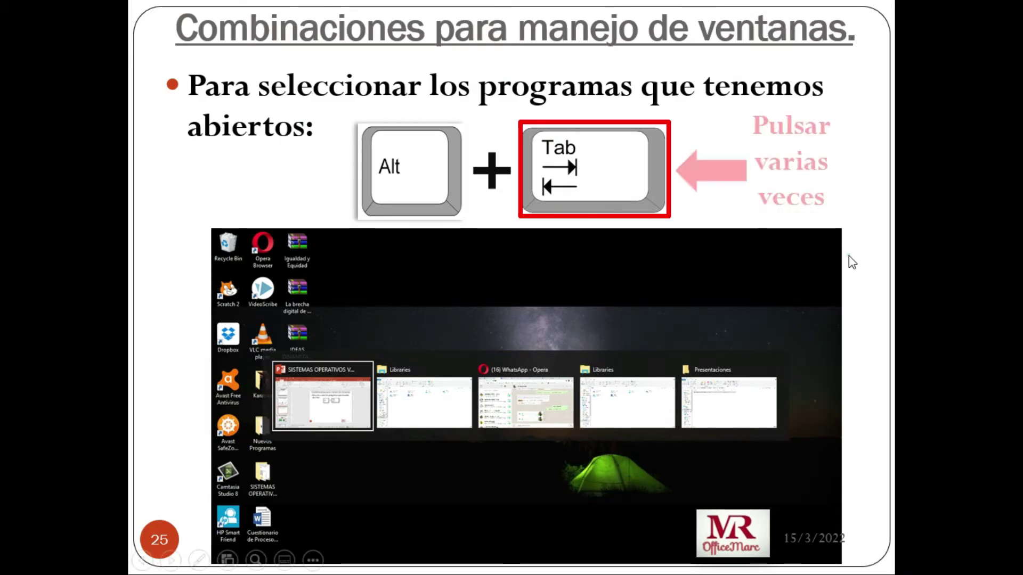
pyautogui.click(810, 266)
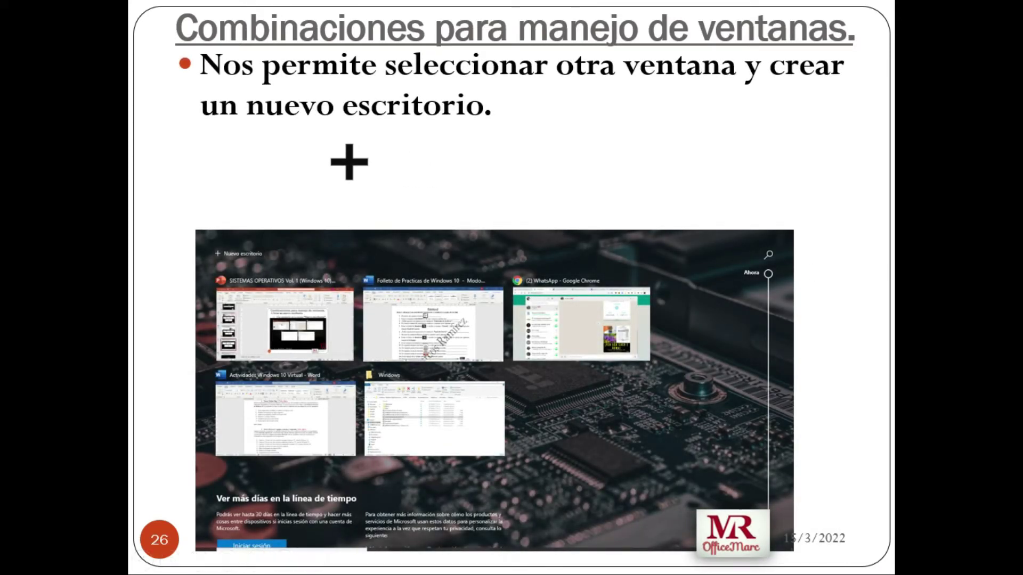
# Reveal the Windows and Tab key pictures on slide 26 and switch to the Windows desktop.
pyautogui.click(806, 256)
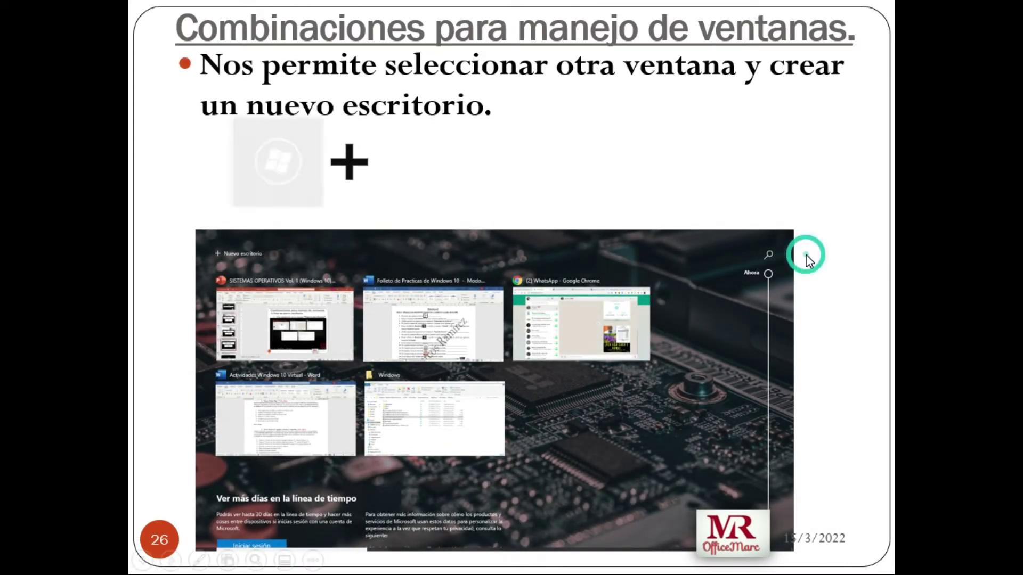
pyautogui.click(871, 357)
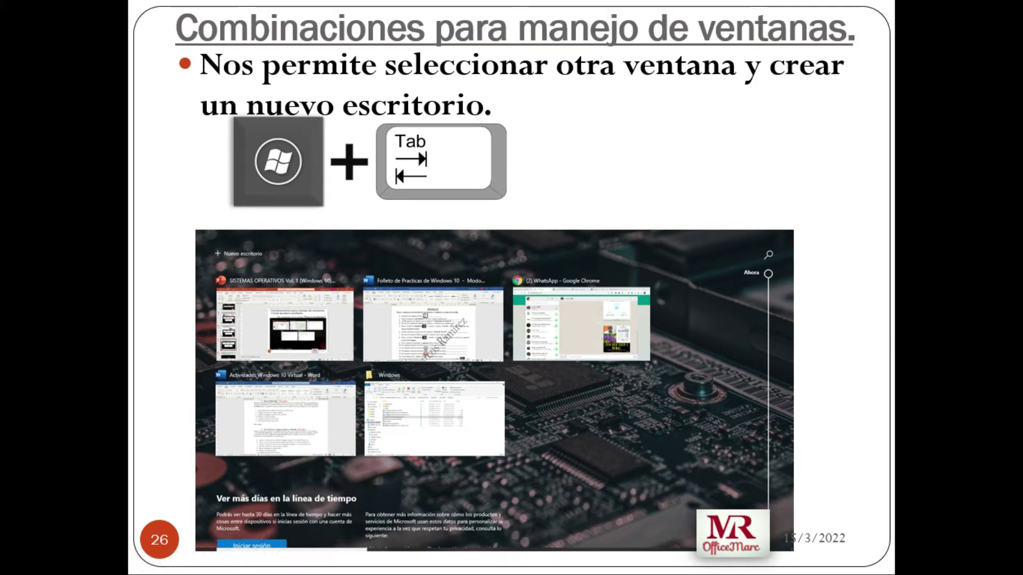
pyautogui.click(856, 362)
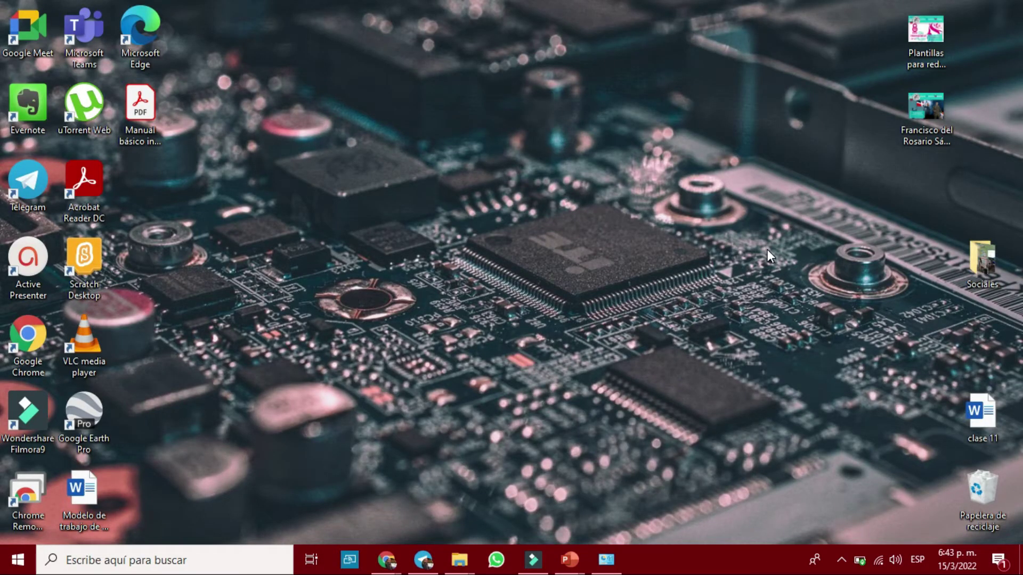
# Open Task View on the open windows, move the selection between their thumbnails and choose the PowerPoint slide show.
pyautogui.press('super+Tab')
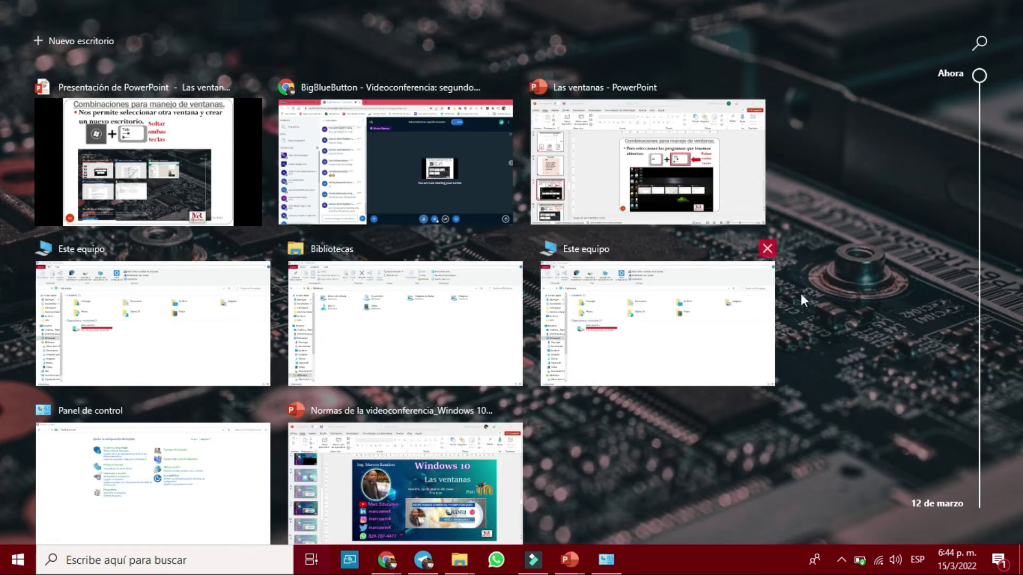
pyautogui.press('Right')
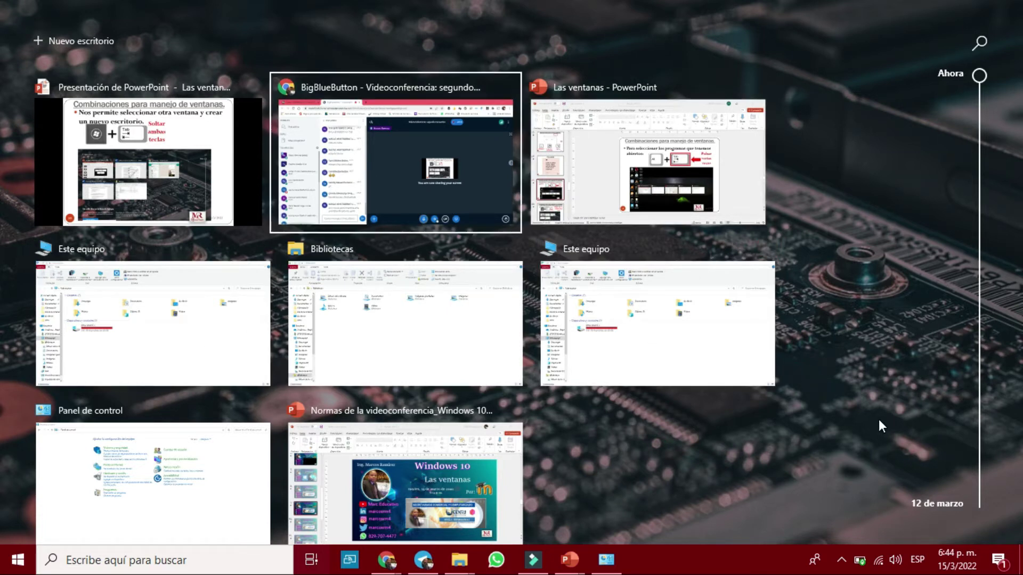
pyautogui.press('Left')
pyautogui.press('Right')
pyautogui.press('Right')
pyautogui.press('Down')
pyautogui.press('Left')
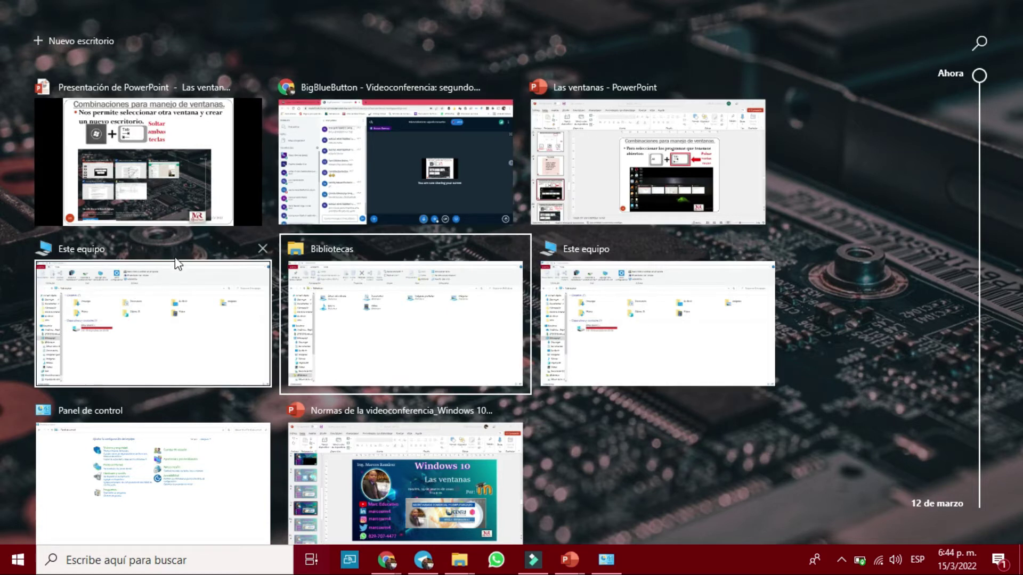
pyautogui.click(157, 193)
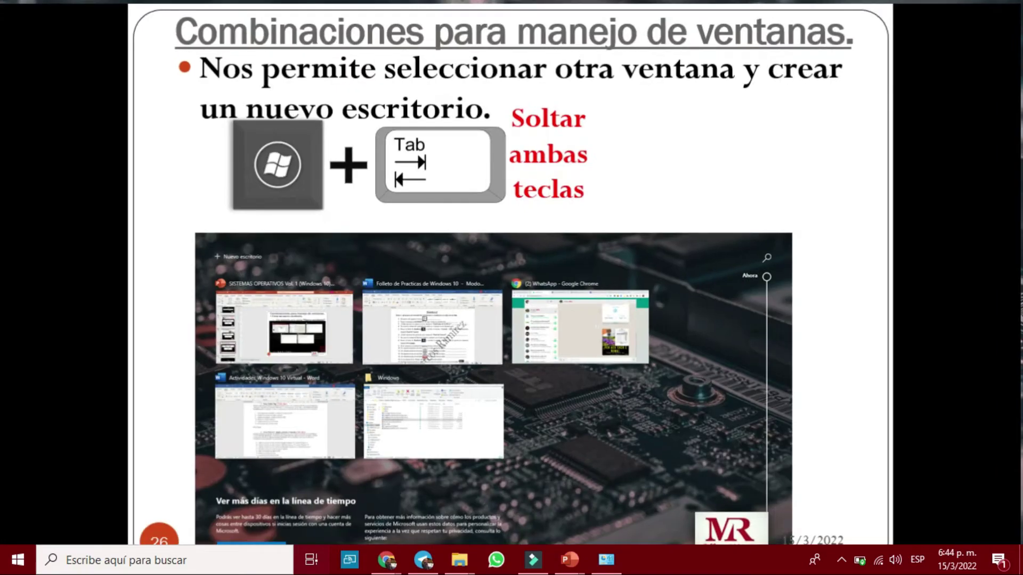
# Show the Nuevo escritorio option in Task View and return to slide 26 of the slide show.
pyautogui.press('super+Tab')
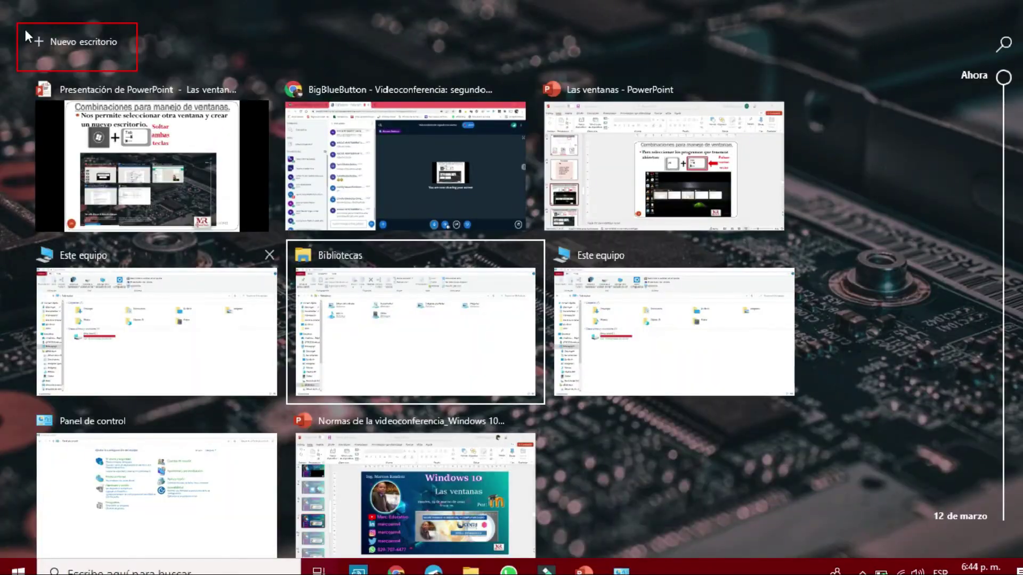
pyautogui.press('Escape')
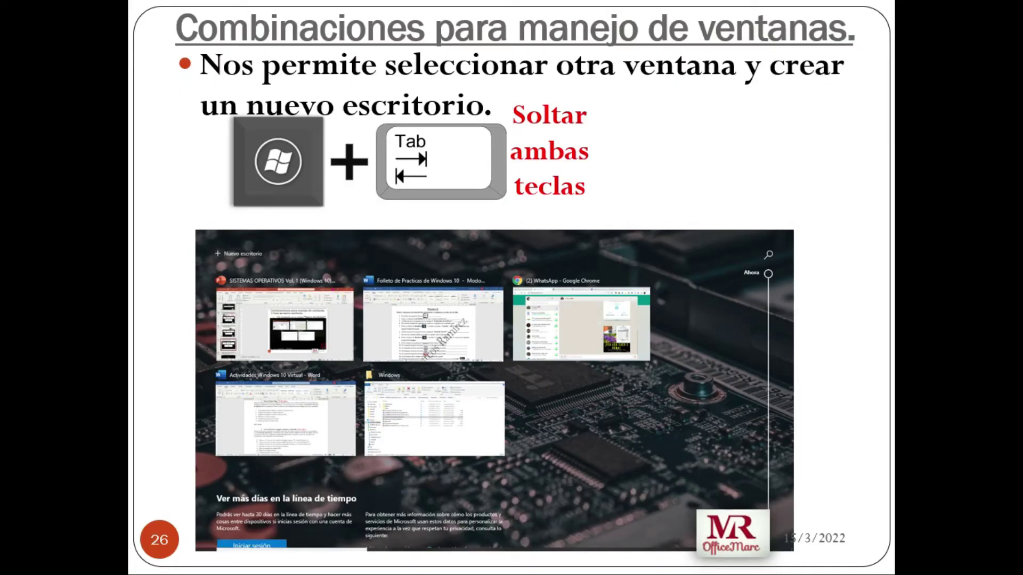
pyautogui.press('super+Tab')
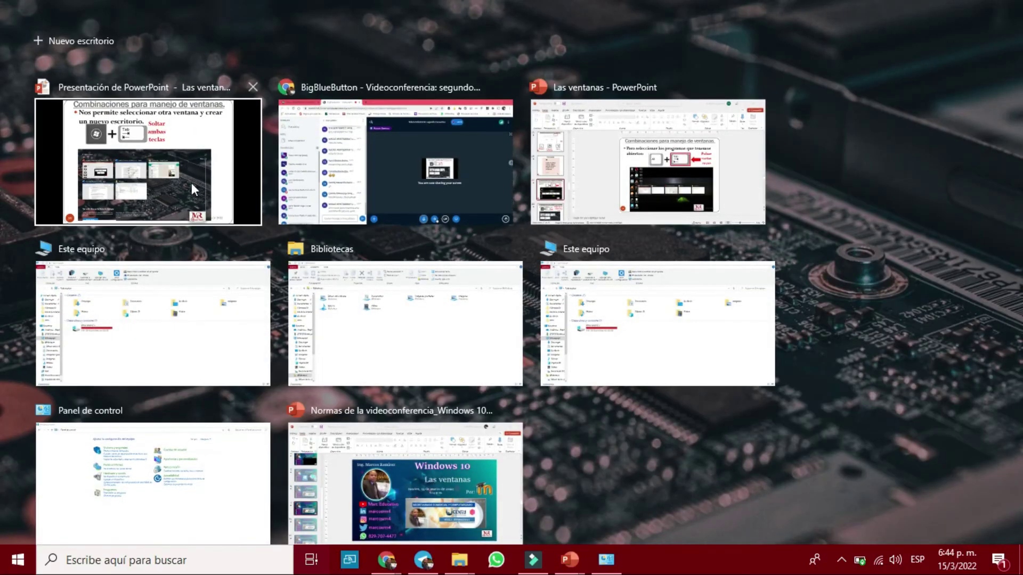
pyautogui.moveTo(982, 90)
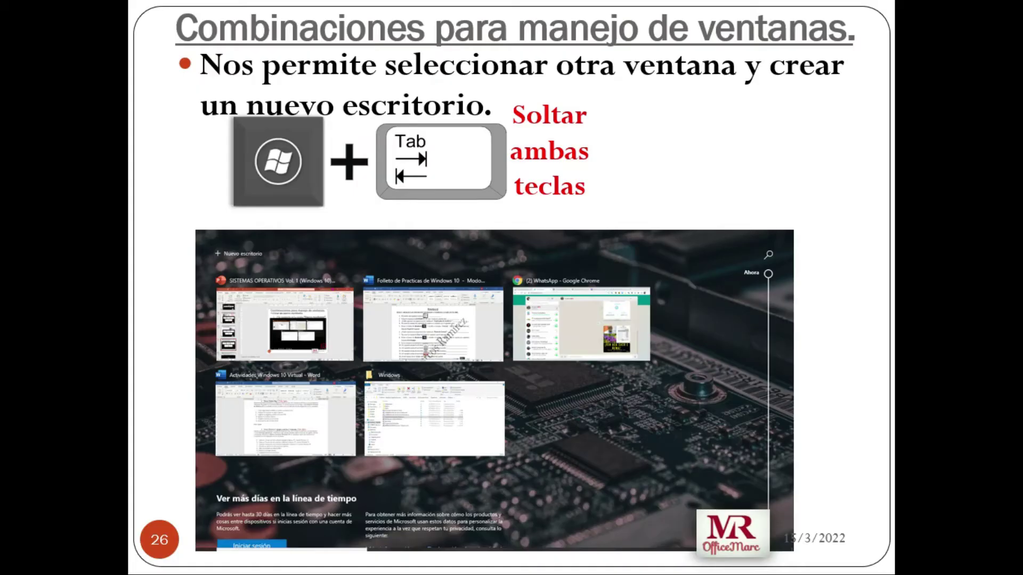
# Browse the Task View timeline through the activities of Hoy, Ayer and 13 de marzo, and return to the slide show.
pyautogui.press('super+Tab')
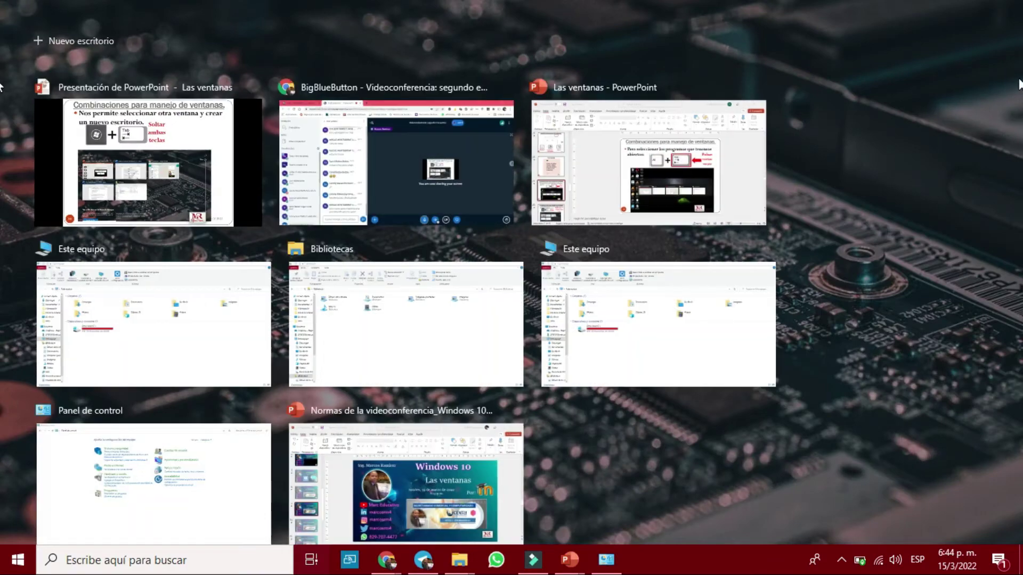
pyautogui.scroll(-5, 975, 90)
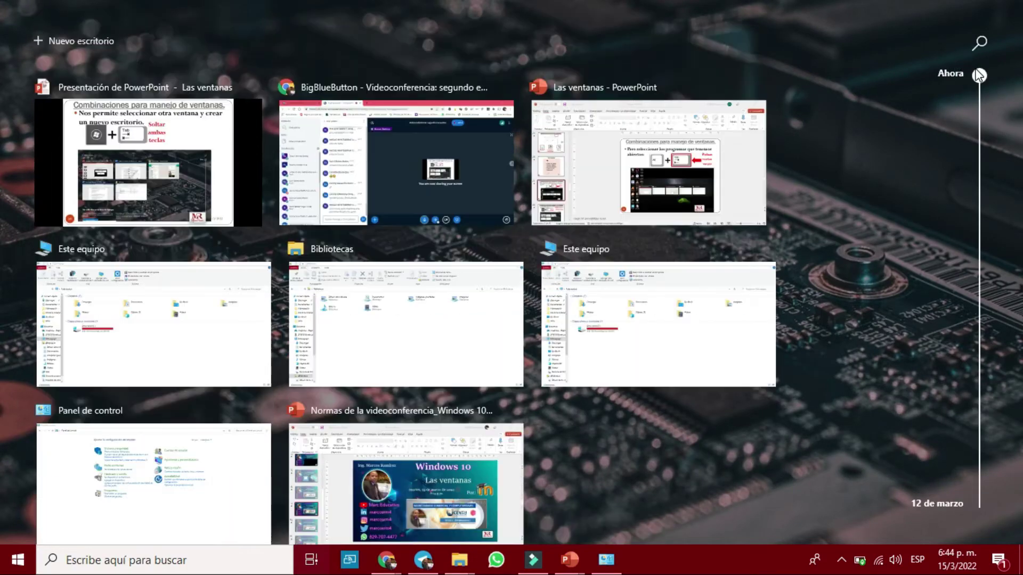
pyautogui.scroll(-10, 966, 168)
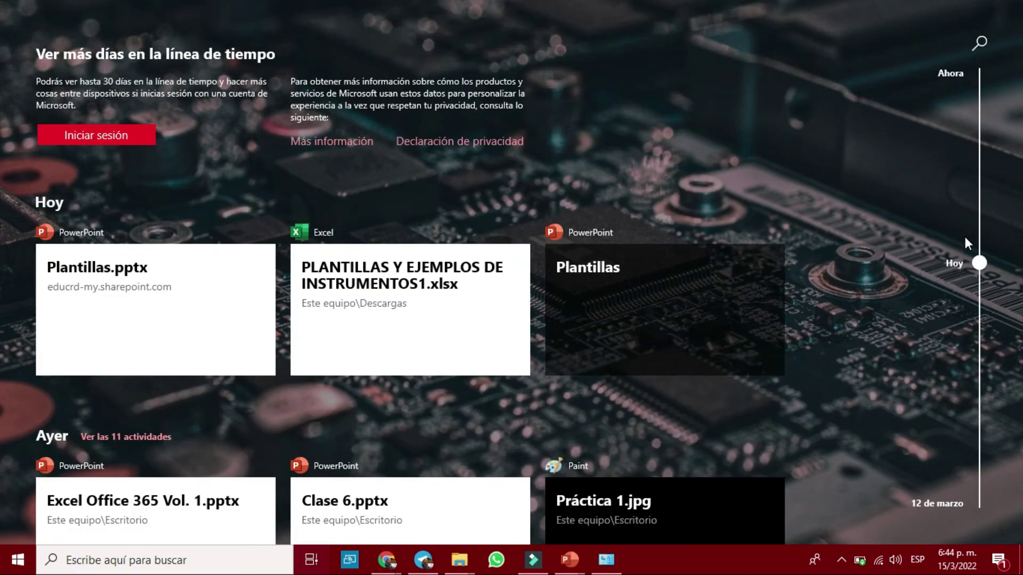
pyautogui.scroll(-5, 963, 277)
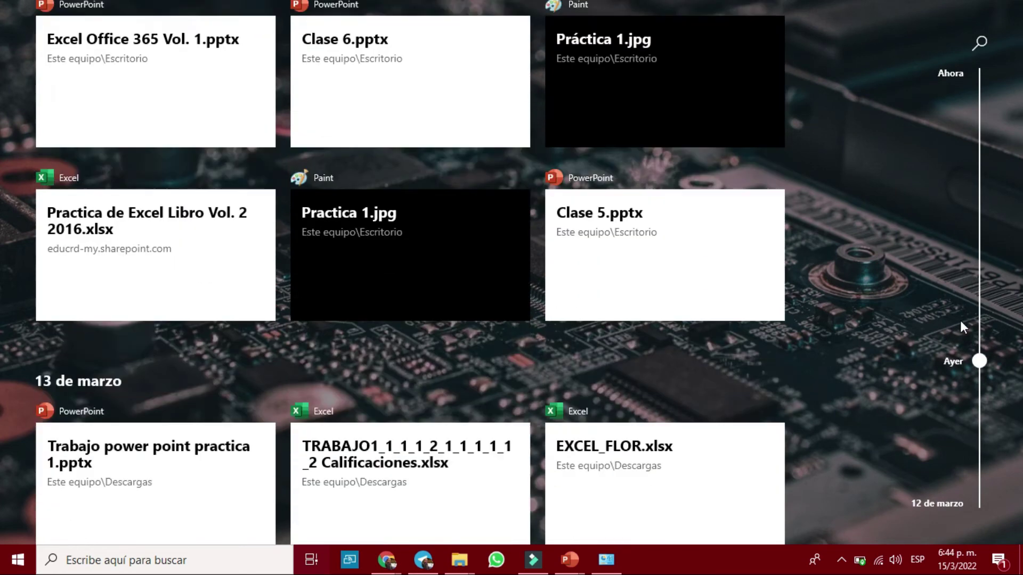
pyautogui.scroll(-7, 957, 351)
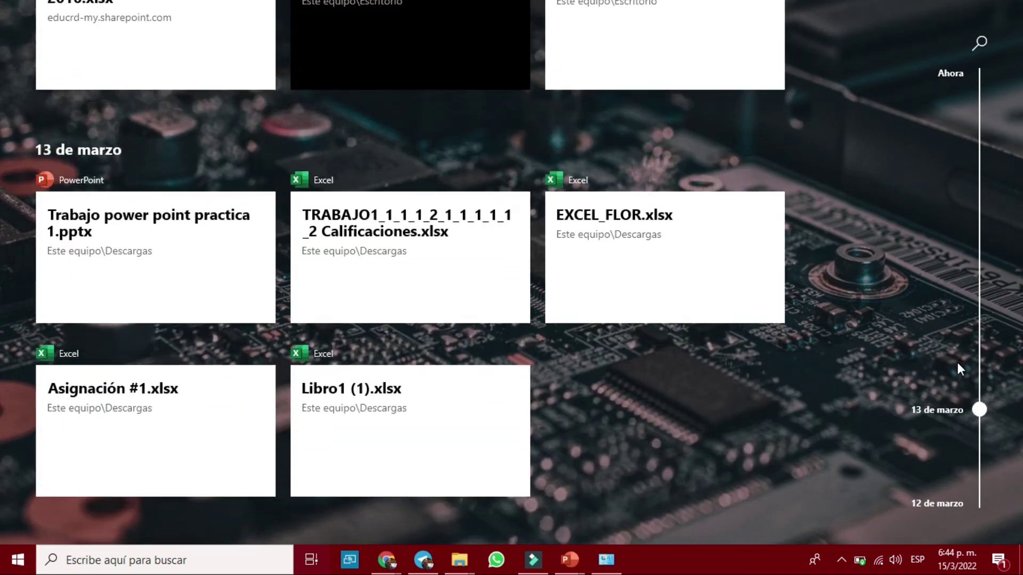
pyautogui.scroll(-2, 957, 433)
pyautogui.scroll(6, 956, 450)
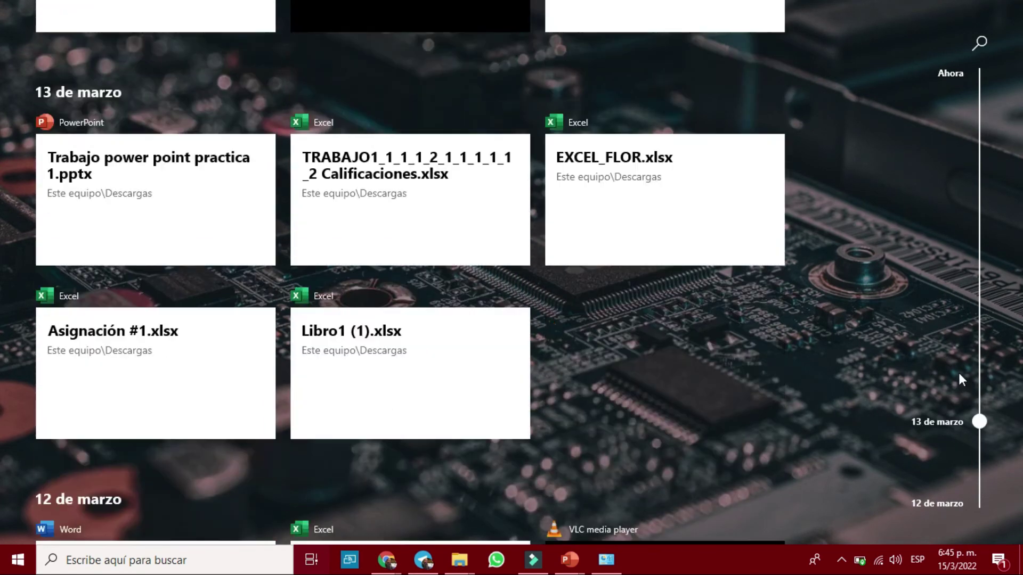
pyautogui.scroll(12, 957, 341)
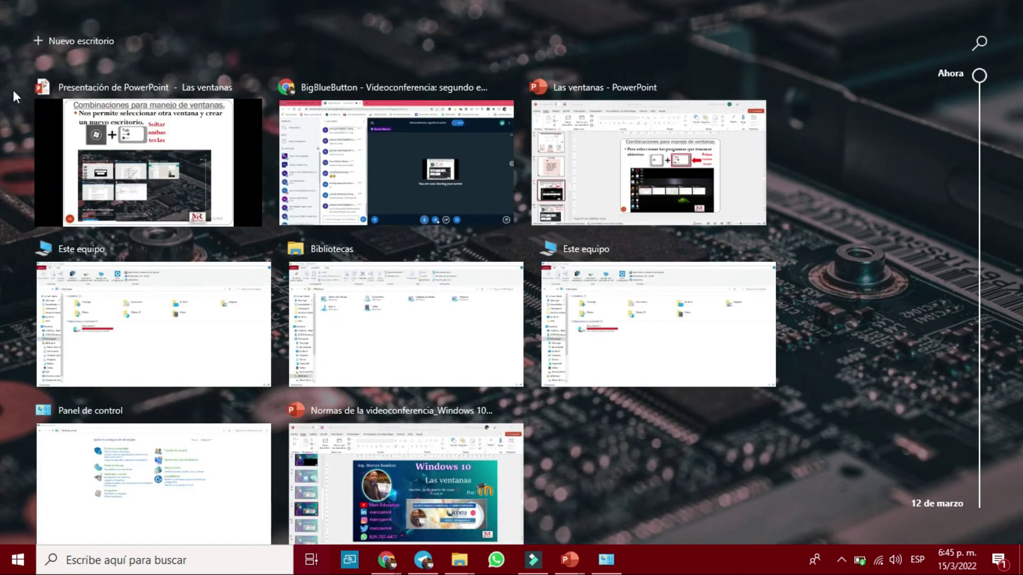
pyautogui.click(166, 195)
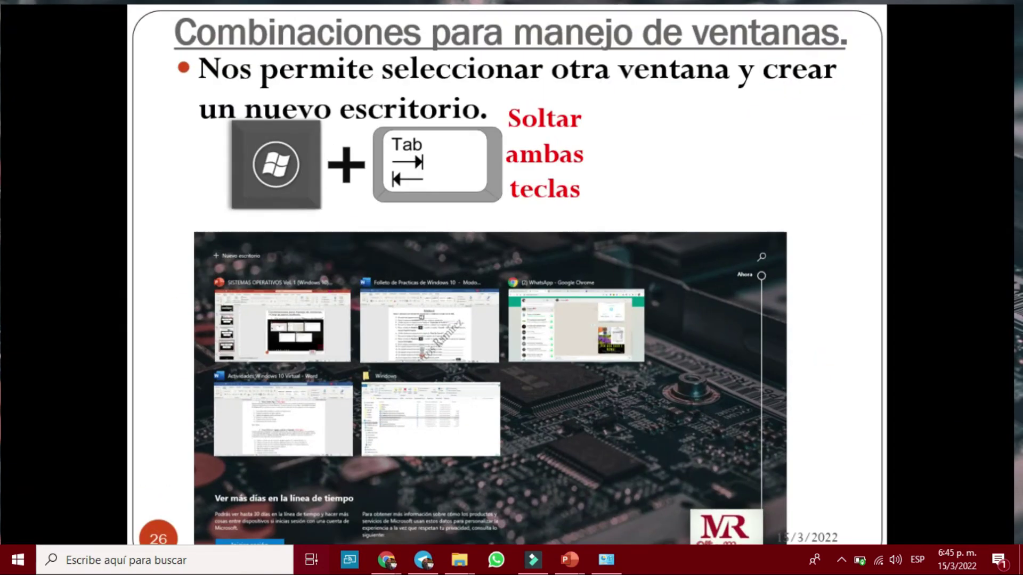
# Reveal the remaining text on slide 26, advance to slide 27, reveal its Windows and Tab key pictures and show the desktop.
pyautogui.click(727, 156)
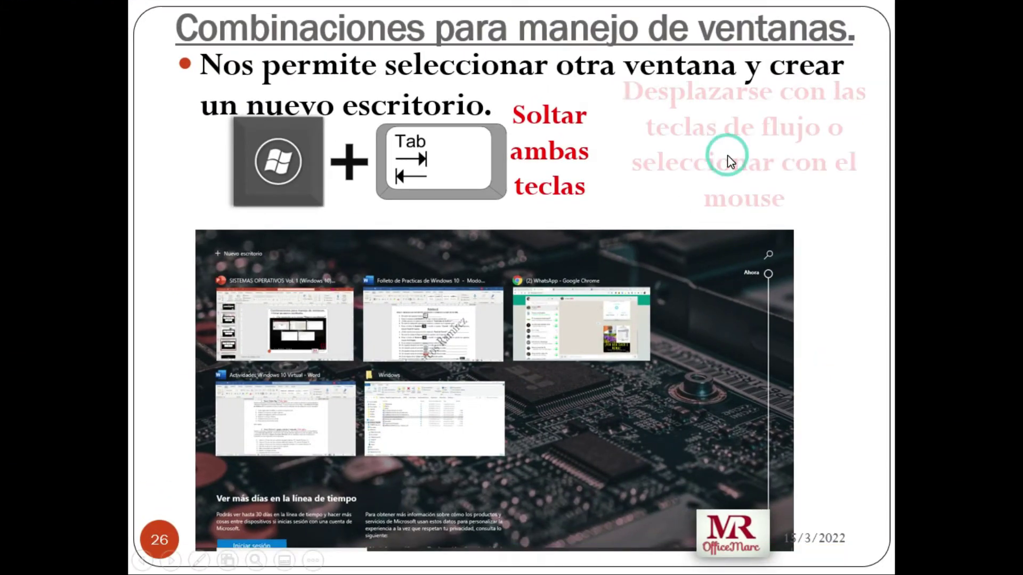
pyautogui.click(814, 289)
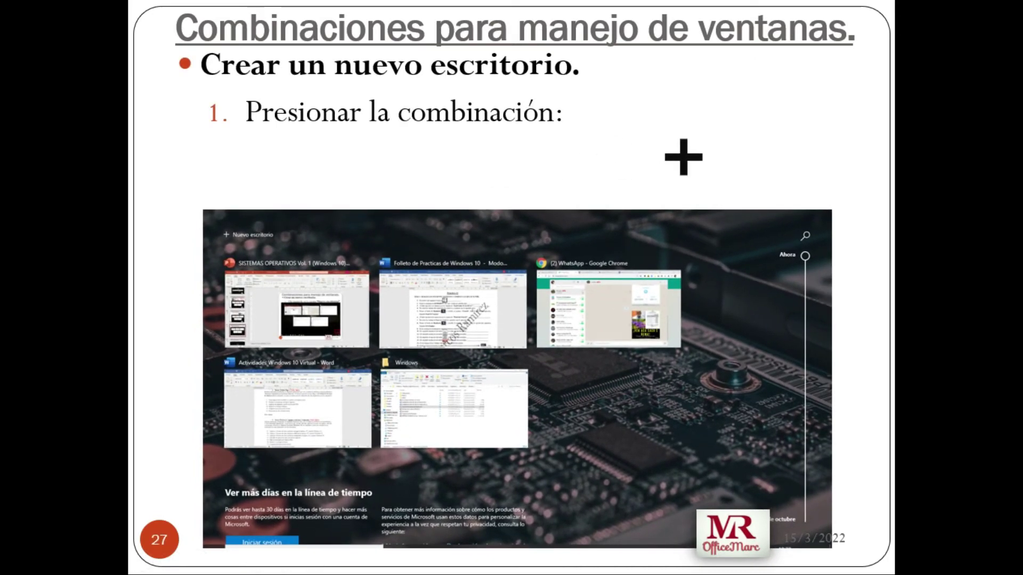
pyautogui.click(812, 286)
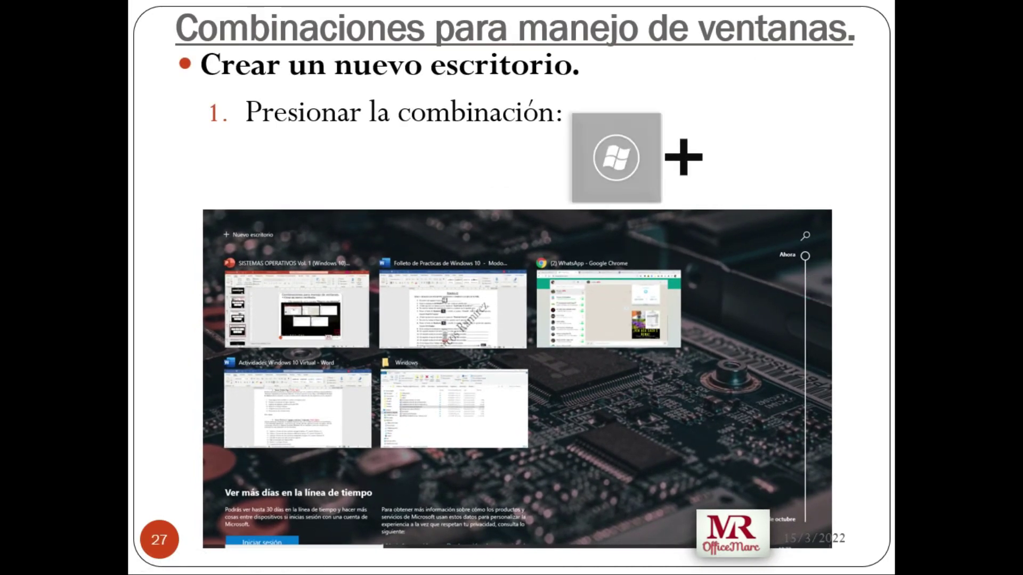
pyautogui.click(813, 286)
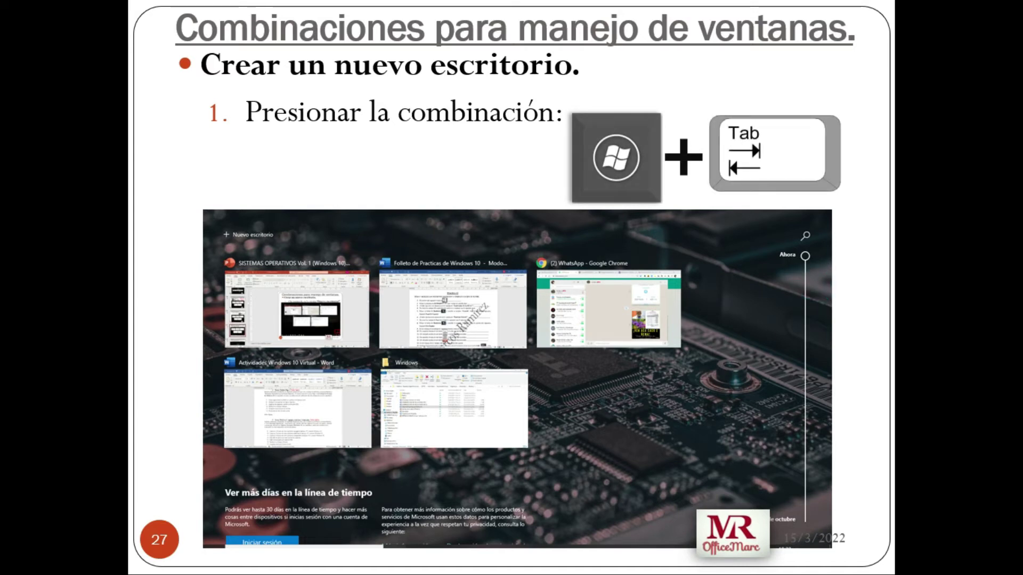
pyautogui.press('super+d')
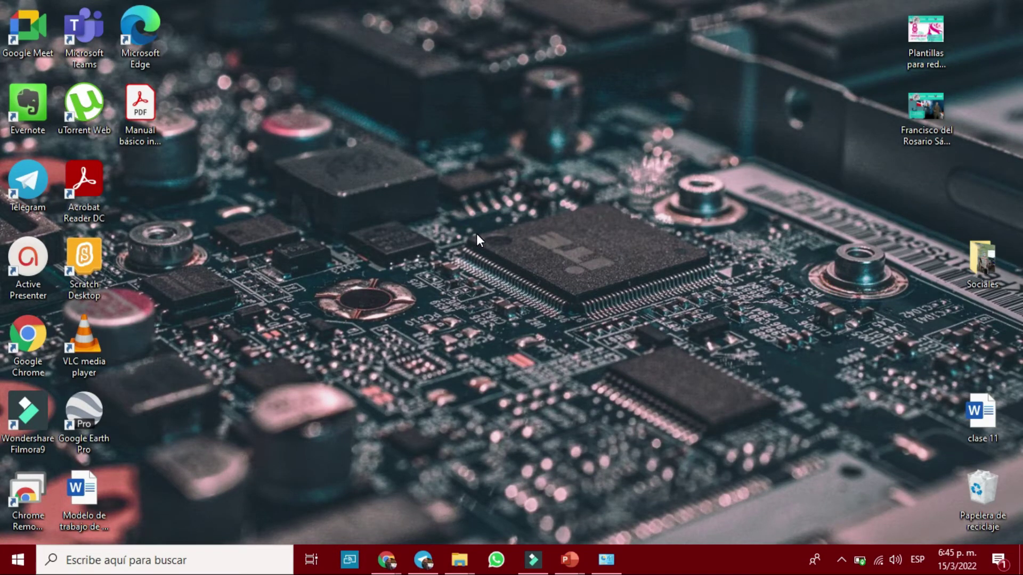
# Create a second virtual desktop, Escritorio 2, from Task View and switch back to Escritorio 1.
pyautogui.press('super+Tab')
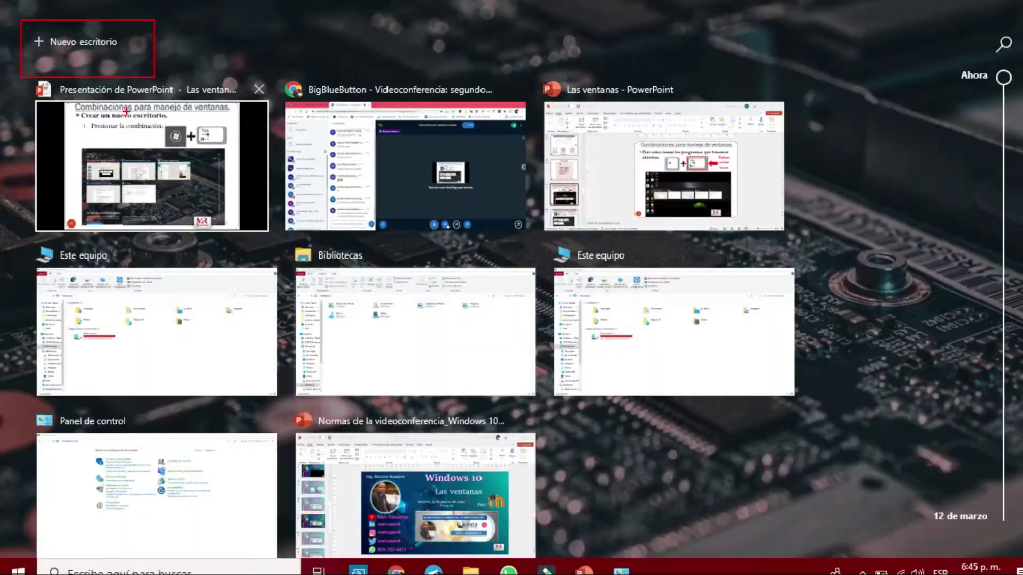
pyautogui.press('Escape')
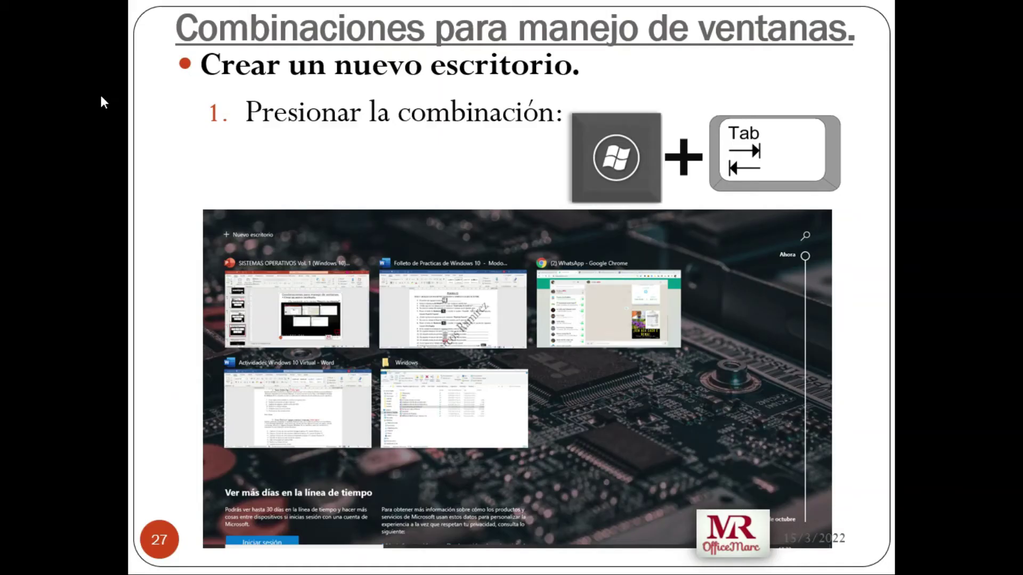
pyautogui.press('super+Tab')
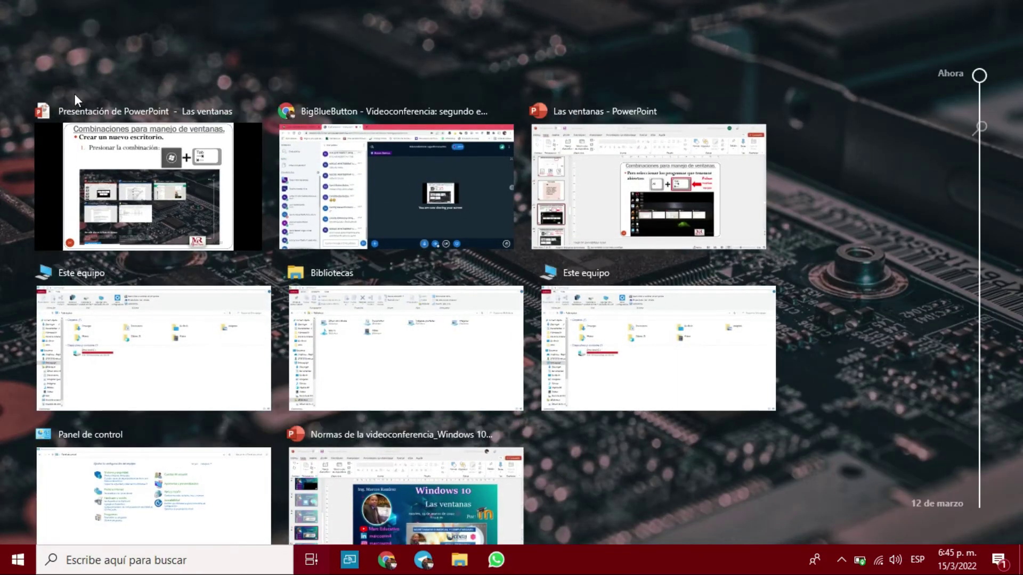
pyautogui.press('ctrl+super+d')
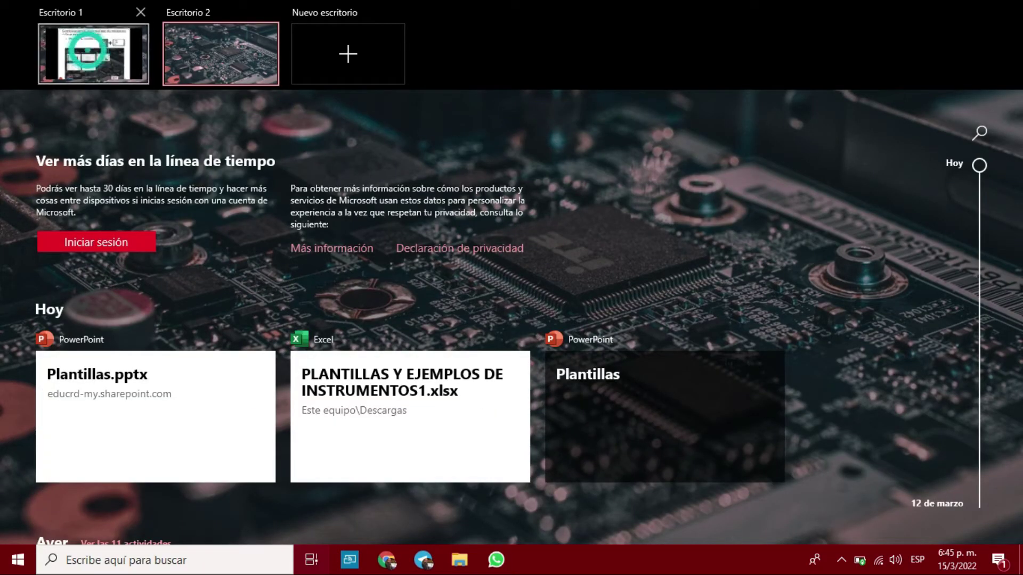
pyautogui.click(86, 50)
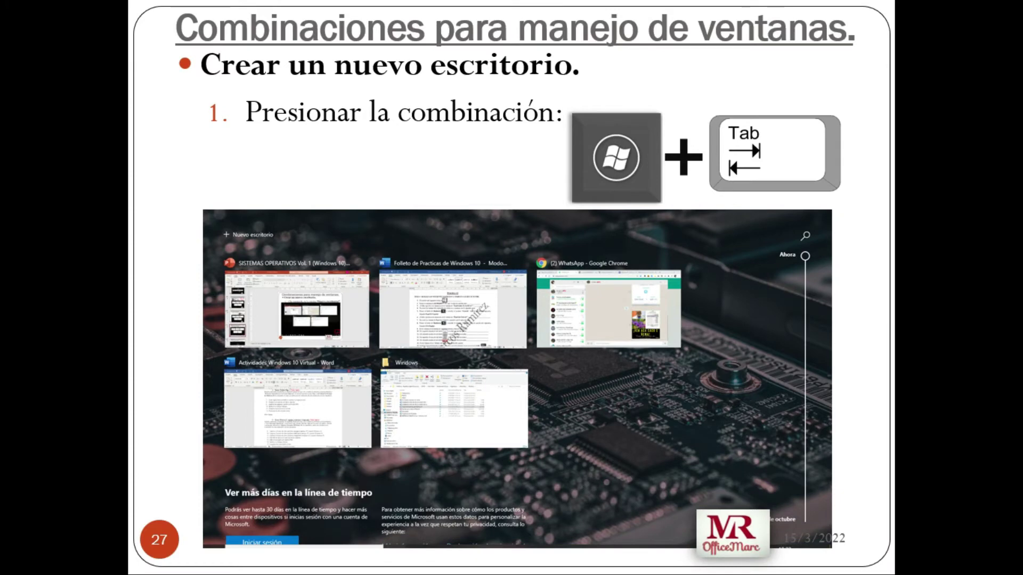
# Open Task View, mark the Escritorio 2 and Nuevo escritorio thumbnails with red rectangles, and return to the slide show.
pyautogui.press('super+Tab')
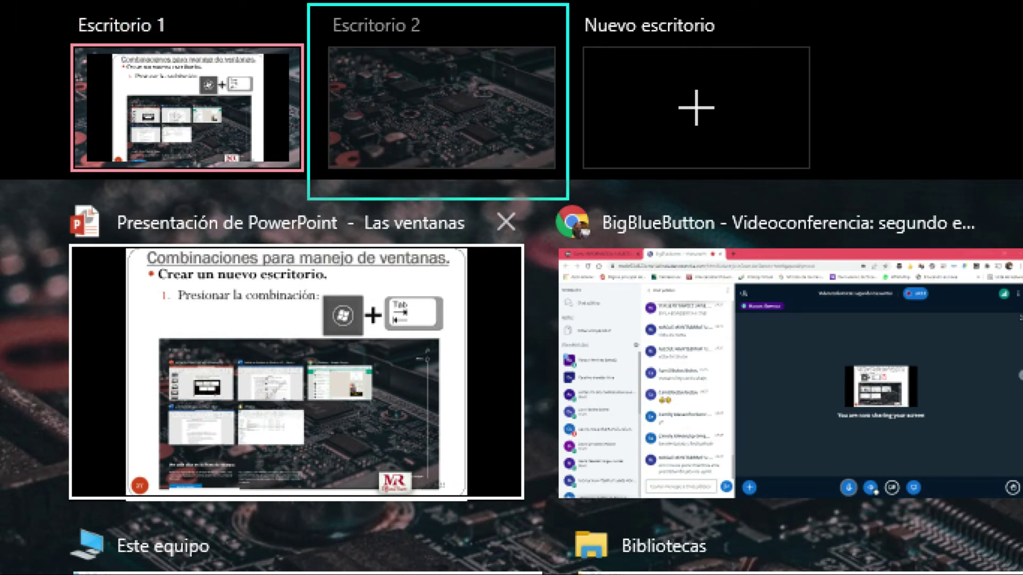
pyautogui.moveTo(308, 4); pyautogui.dragTo(568, 201)
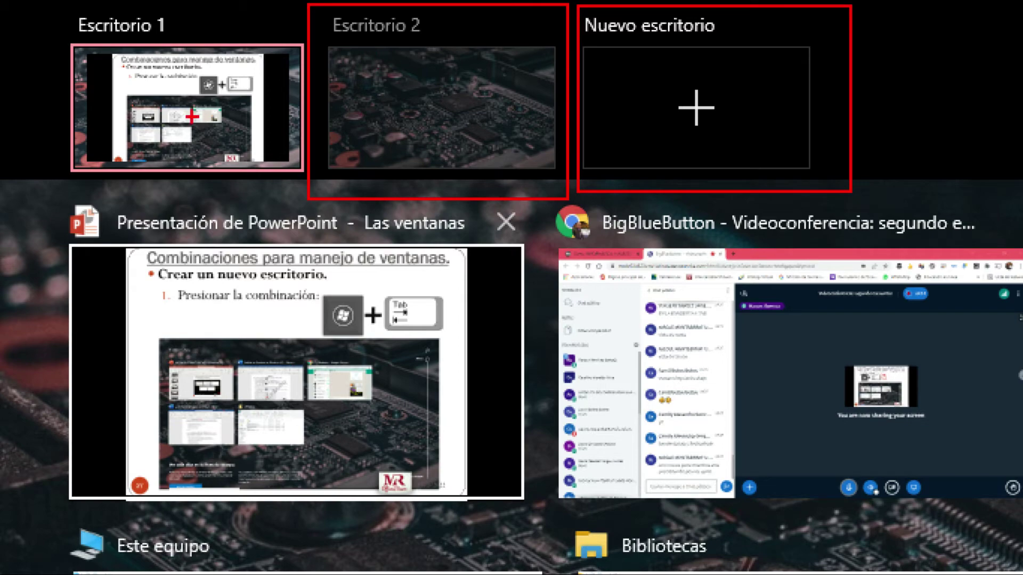
pyautogui.press('Escape')
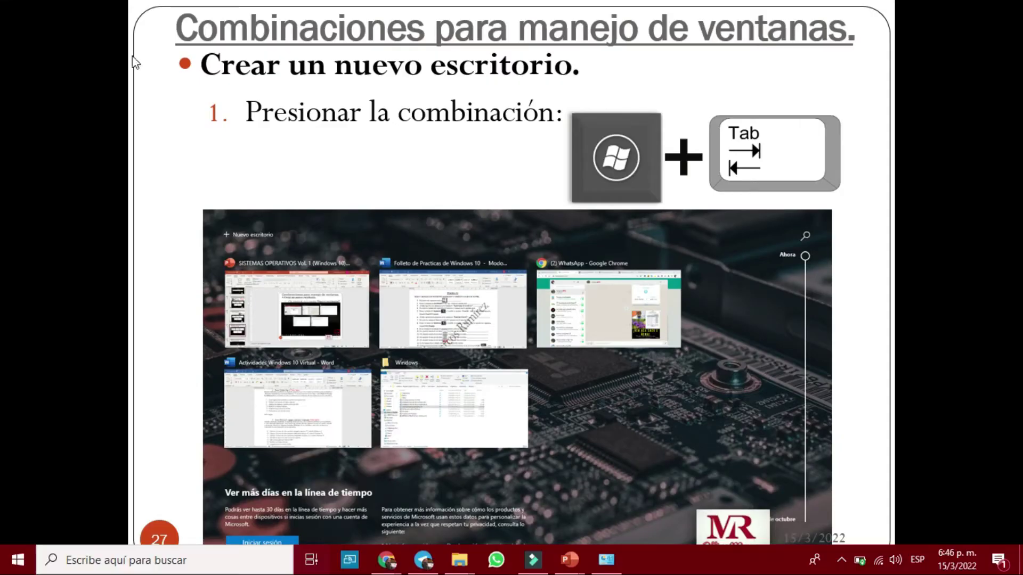
# Point out the close option of Escritorio 2 in Task View, switch to Escritorio 2 and go back to Escritorio 1.
pyautogui.press('super+Tab')
pyautogui.moveTo(259, 17)
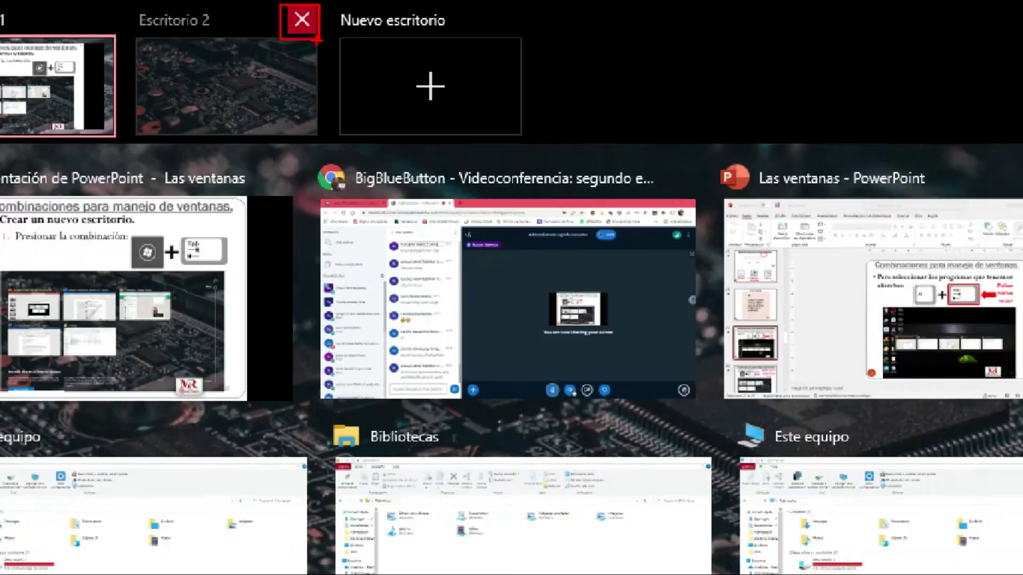
pyautogui.click(127, 160)
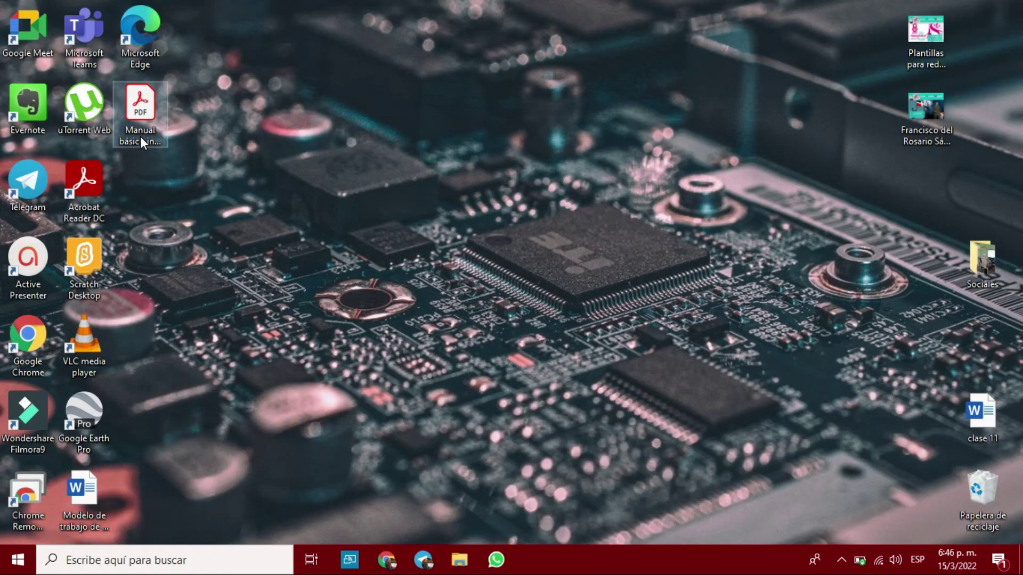
pyautogui.press('super+Tab')
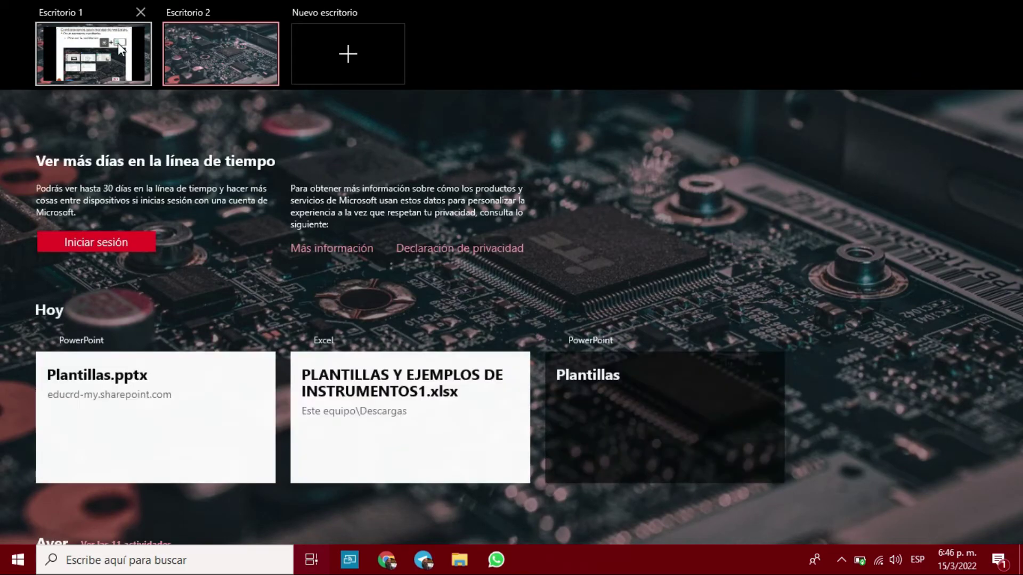
pyautogui.click(118, 48)
# Close the Escritorio 2 virtual desktop in Task View.
pyautogui.press('super+Tab')
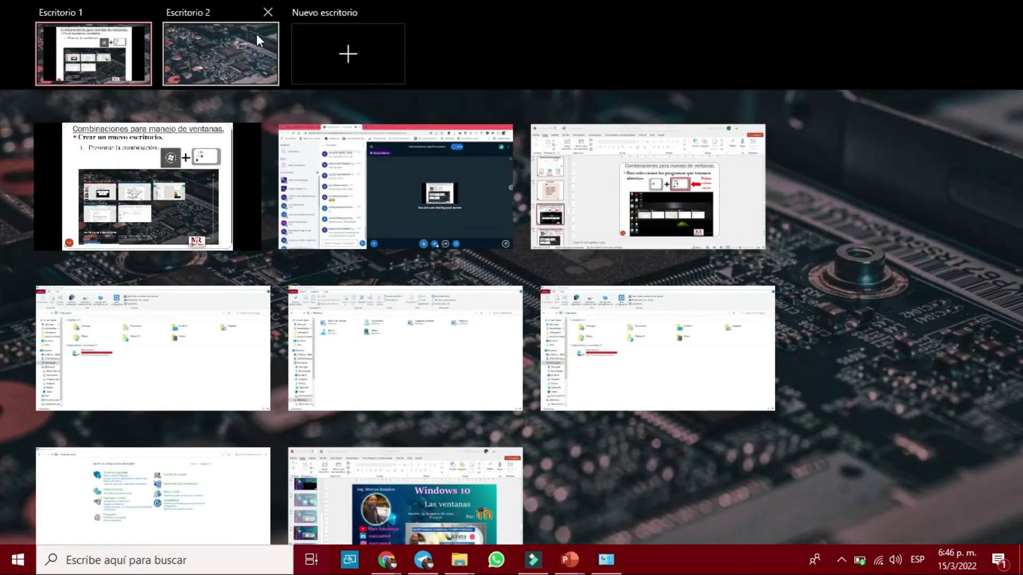
pyautogui.scroll(-1, 170, 136)
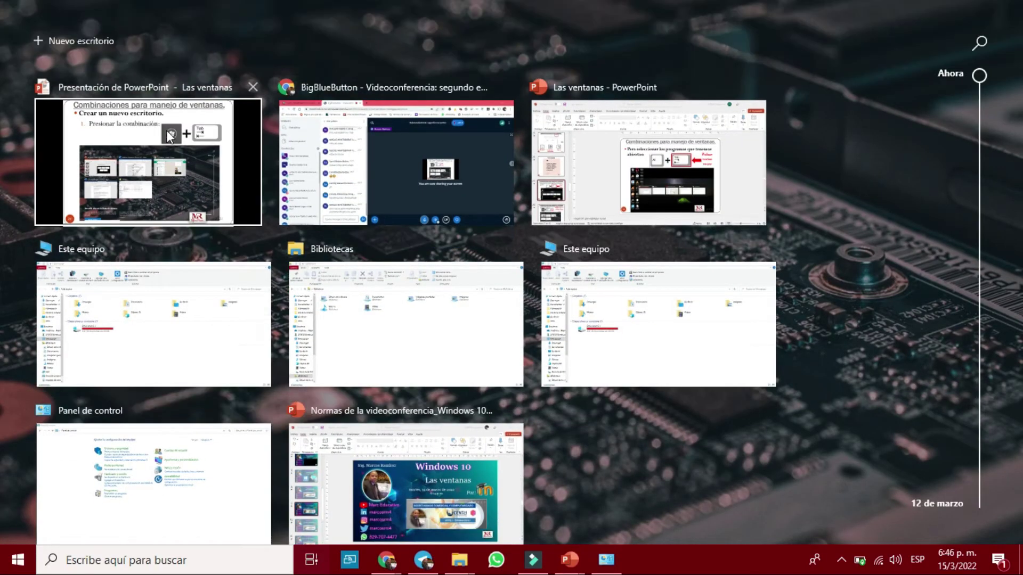